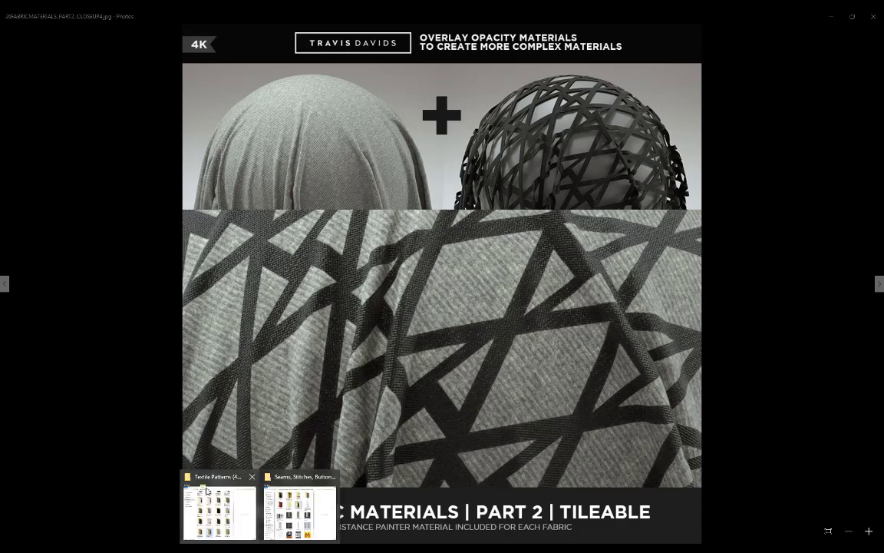
Step: Open the FABRIC50.jpg render from the Fabric 50 (4K) (Fishnet) folder and preview the fabric's opacity map
{"action": "left_click", "coordinate": [208, 493]}
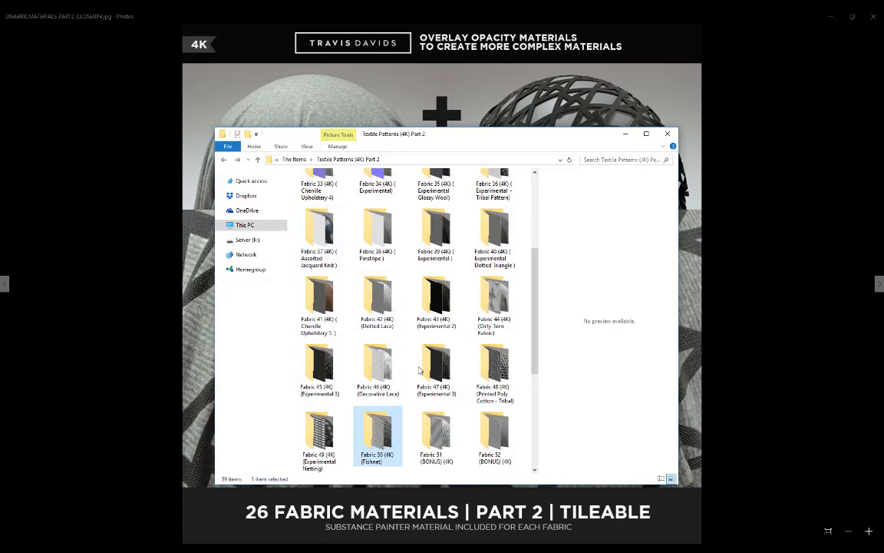
{"action": "double_click", "coordinate": [378, 434]}
{"action": "left_click", "coordinate": [321, 216]}
{"action": "double_click", "coordinate": [321, 216]}
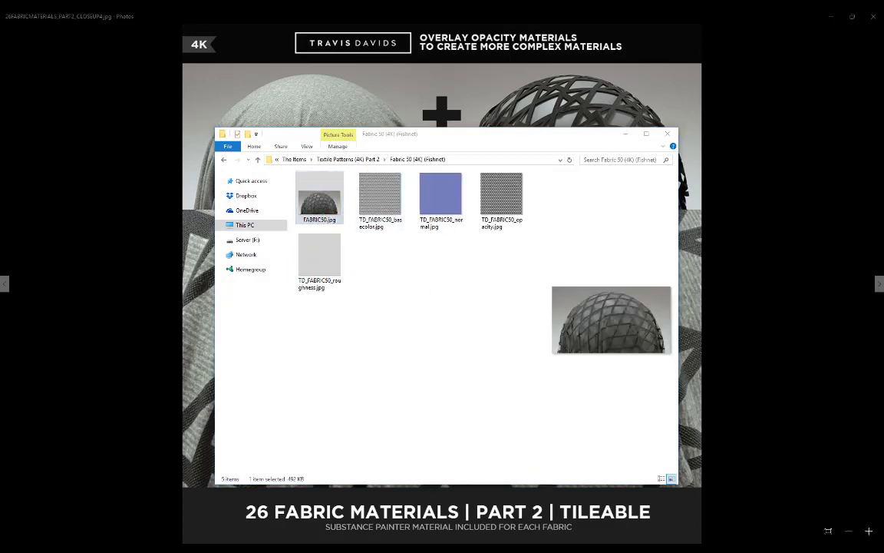
{"action": "left_click", "coordinate": [483, 215]}
{"action": "left_click", "coordinate": [512, 218]}
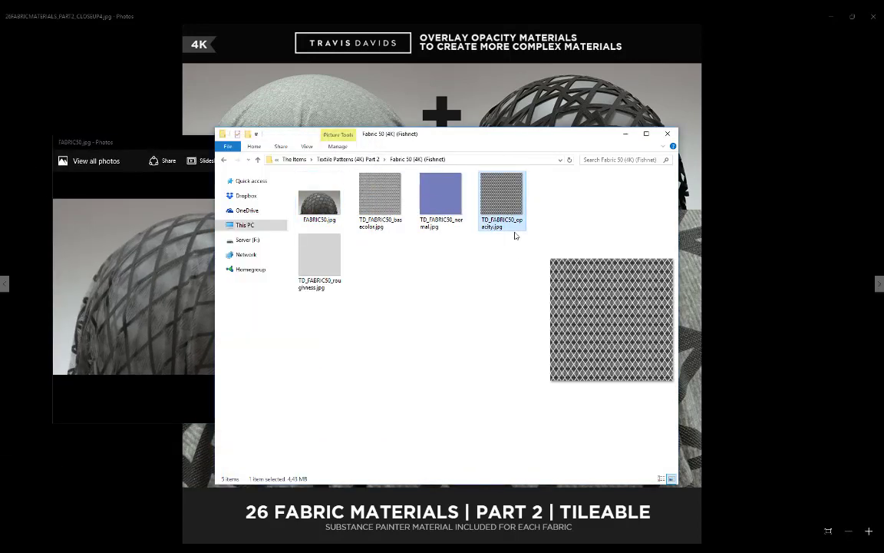
Step: Examine the FABRIC50.jpg fishnet render at full-screen size and close it
{"action": "left_click_drag", "start_coordinate": [179, 144], "coordinate": [329, 161]}
{"action": "double_click", "coordinate": [327, 158]}
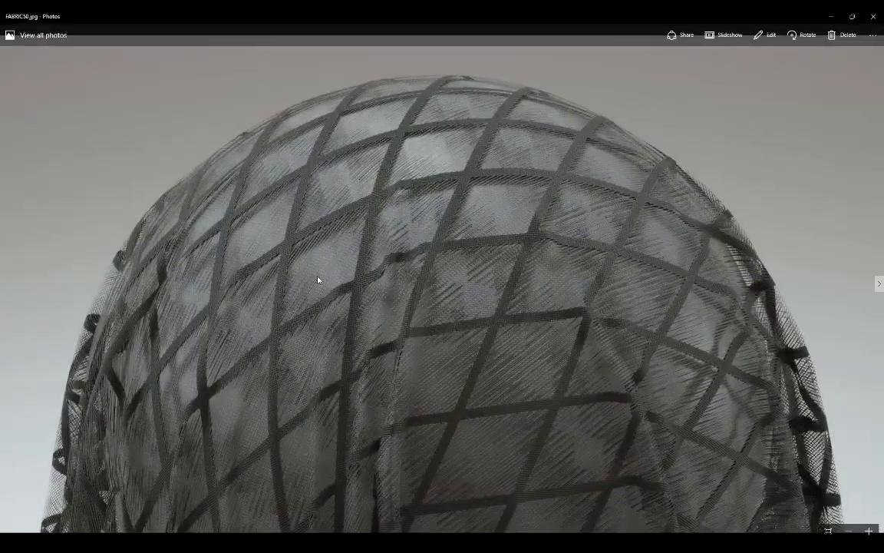
{"action": "left_click", "coordinate": [855, 19]}
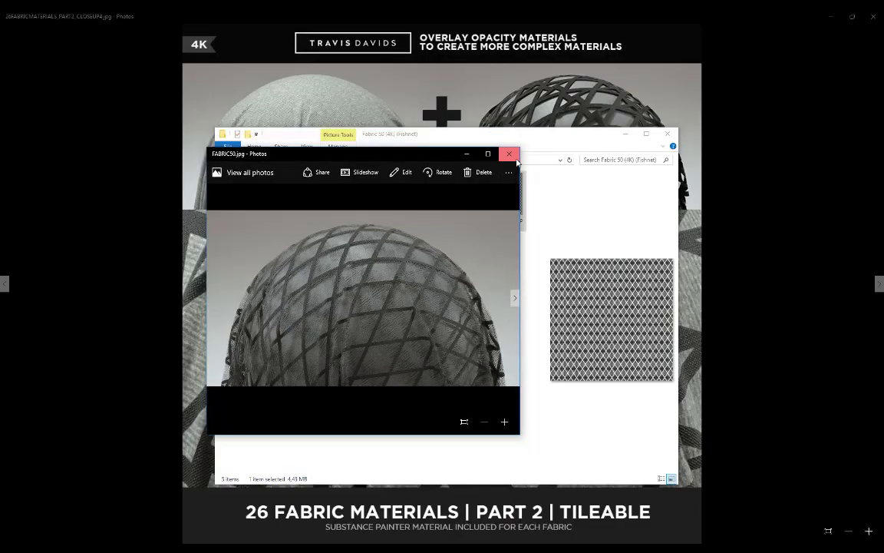
{"action": "left_click", "coordinate": [509, 153]}
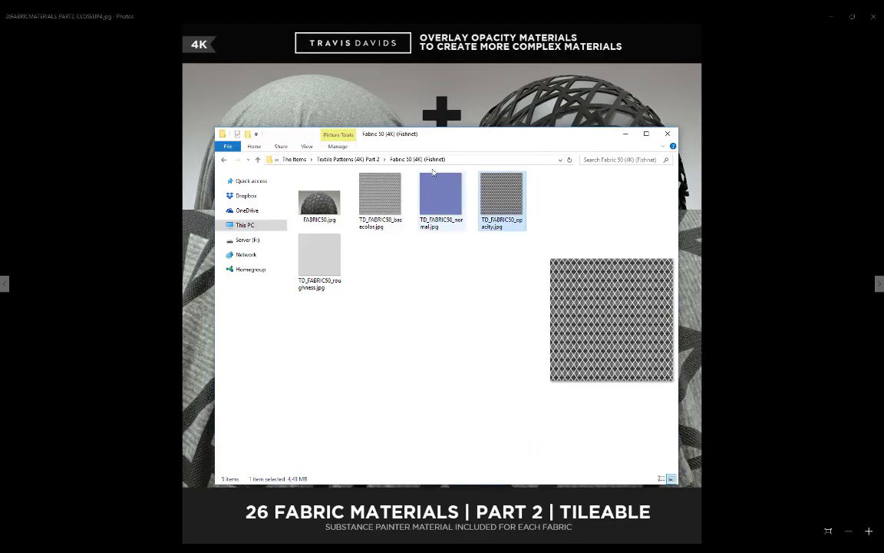
Step: Put the folder away and examine the overlay renders overlayed2.png and overlayed.png, enlarging overlayed.png to full screen
{"action": "left_click", "coordinate": [626, 135]}
{"action": "left_click_drag", "start_coordinate": [0, 141], "coordinate": [478, 141]}
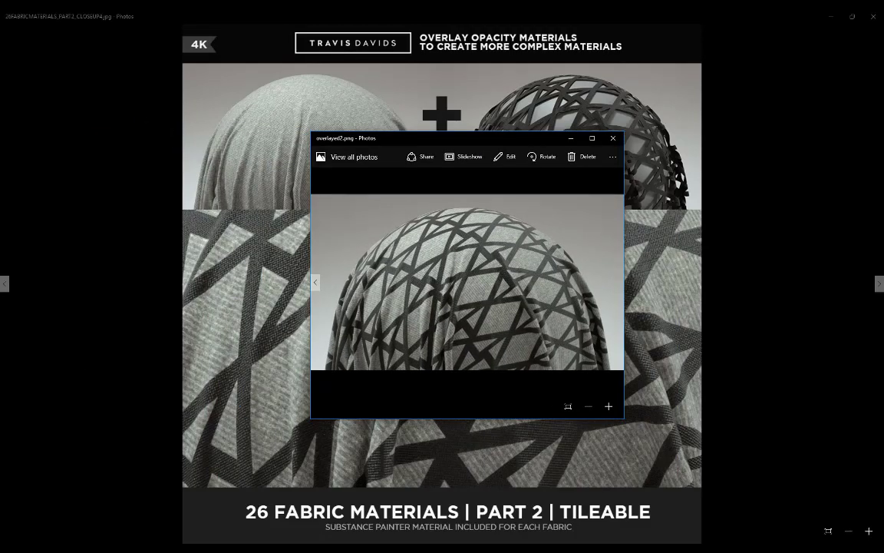
{"action": "left_click_drag", "start_coordinate": [0, 225], "coordinate": [328, 220]}
{"action": "double_click", "coordinate": [328, 220]}
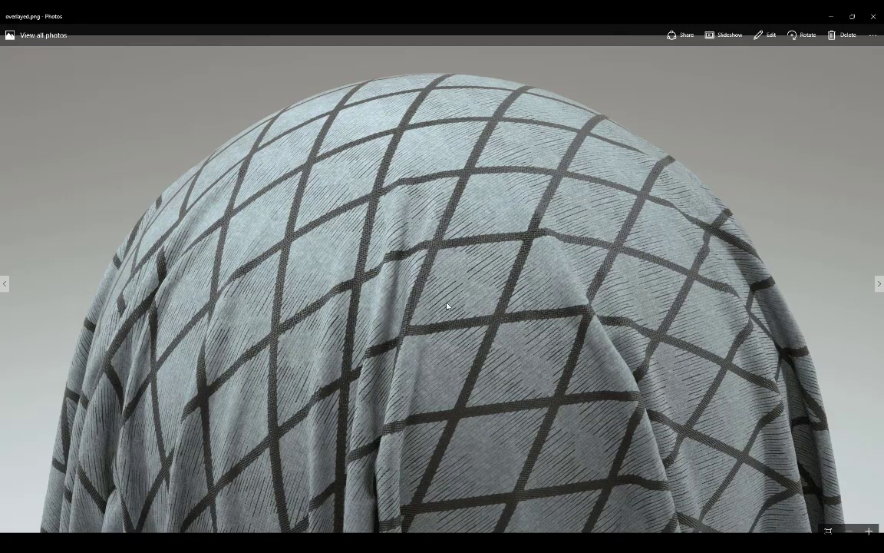
{"action": "left_click", "coordinate": [852, 16]}
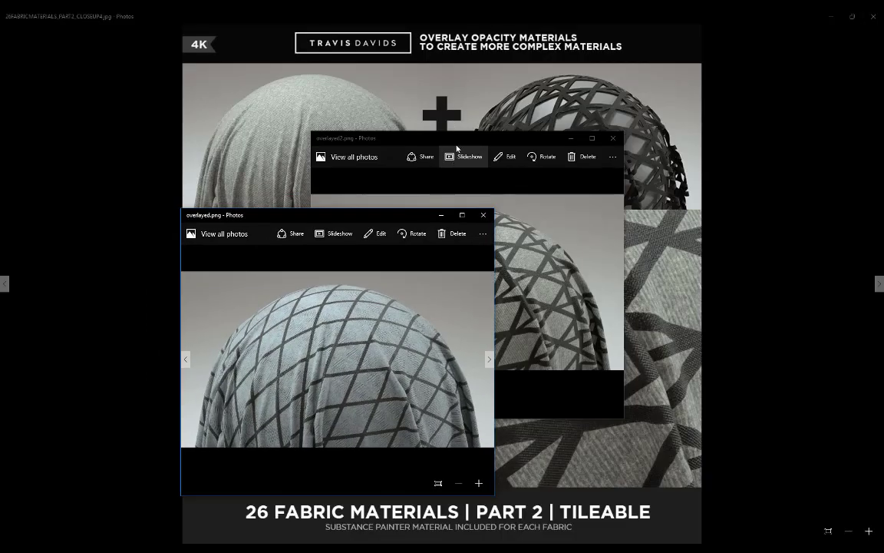
{"action": "left_click_drag", "start_coordinate": [288, 215], "coordinate": [203, 178]}
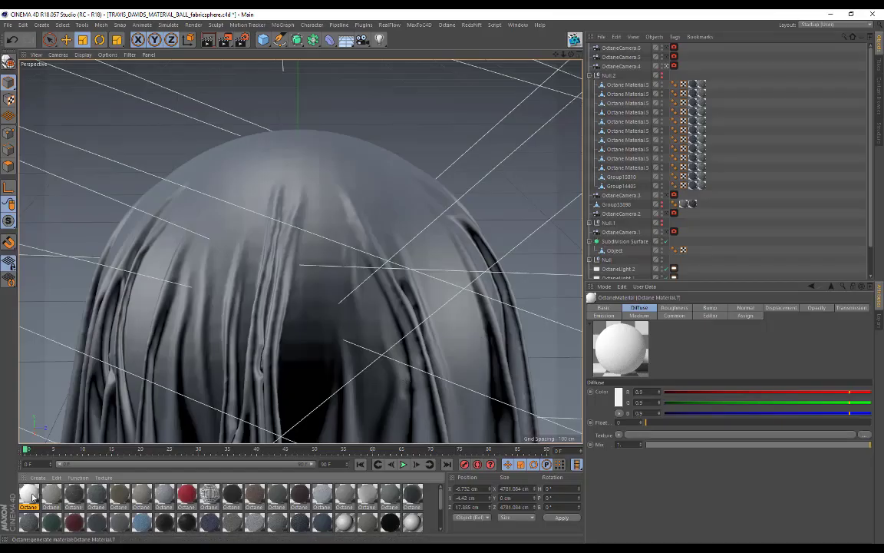
Step: Return to the Textile Patterns (4K) Part 2 folder and look through its fabric folders from the beginning
{"action": "scroll", "coordinate": [660, 201], "scroll_direction": "down", "scroll_amount": 2}
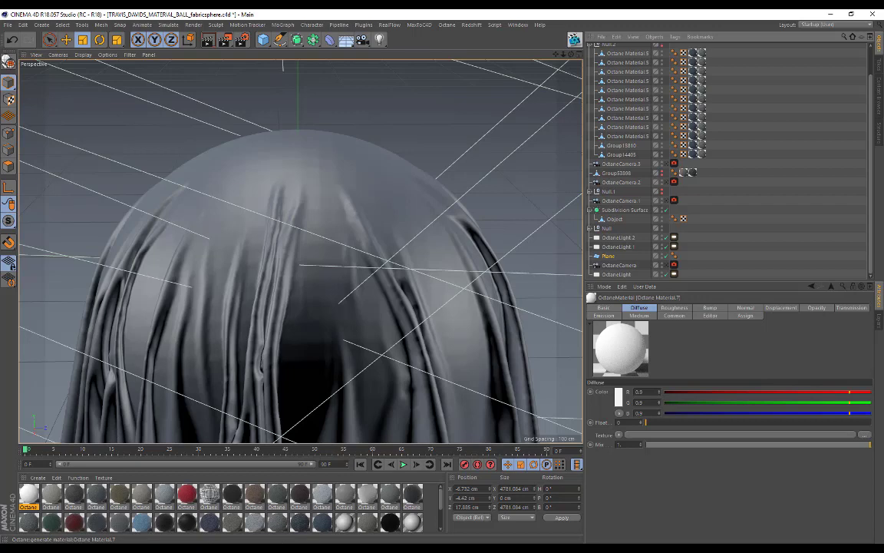
{"action": "left_click", "coordinate": [260, 548]}
{"action": "left_click", "coordinate": [231, 507]}
{"action": "left_click", "coordinate": [224, 160]}
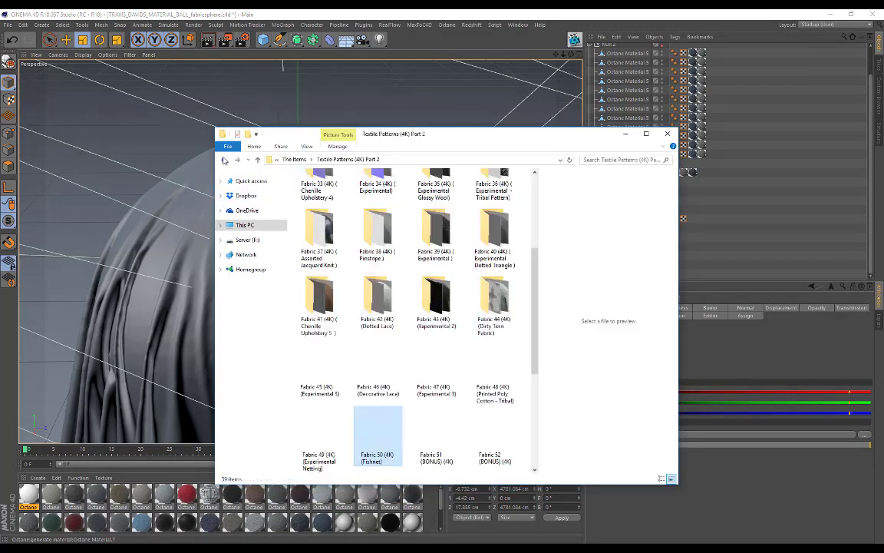
{"action": "scroll", "coordinate": [436, 283], "scroll_direction": "up", "scroll_amount": 4}
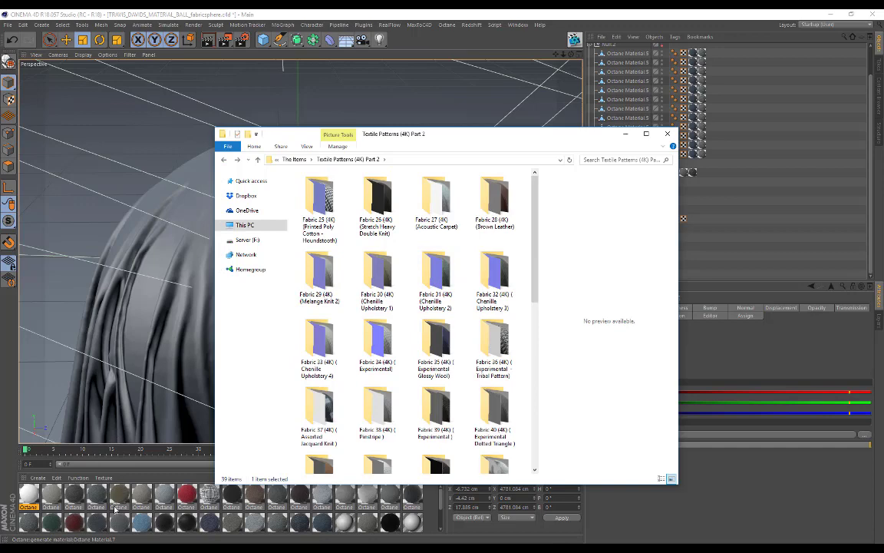
Step: Apply Octane Material.6 to the draped fabric object in the scene and select its texture tag
{"action": "left_click_drag", "start_coordinate": [97, 498], "coordinate": [282, 285]}
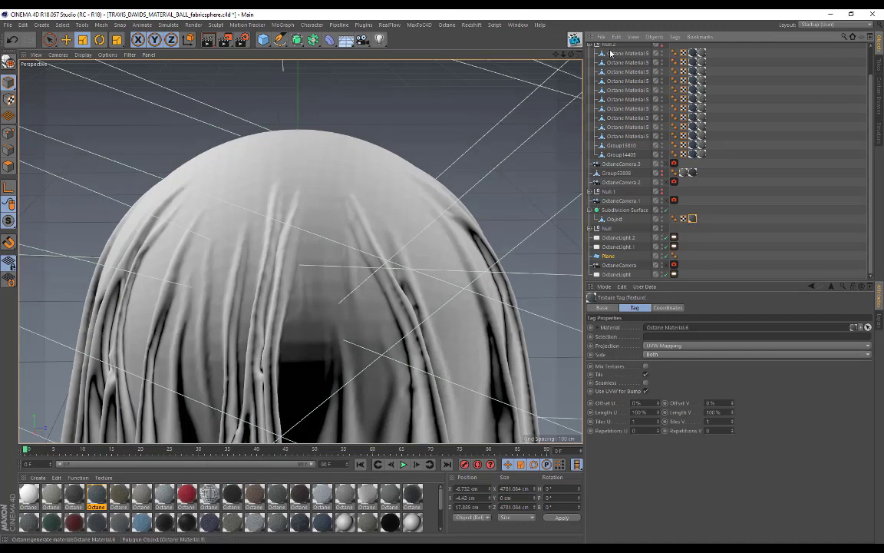
{"action": "left_click", "coordinate": [636, 222]}
{"action": "left_click", "coordinate": [692, 219]}
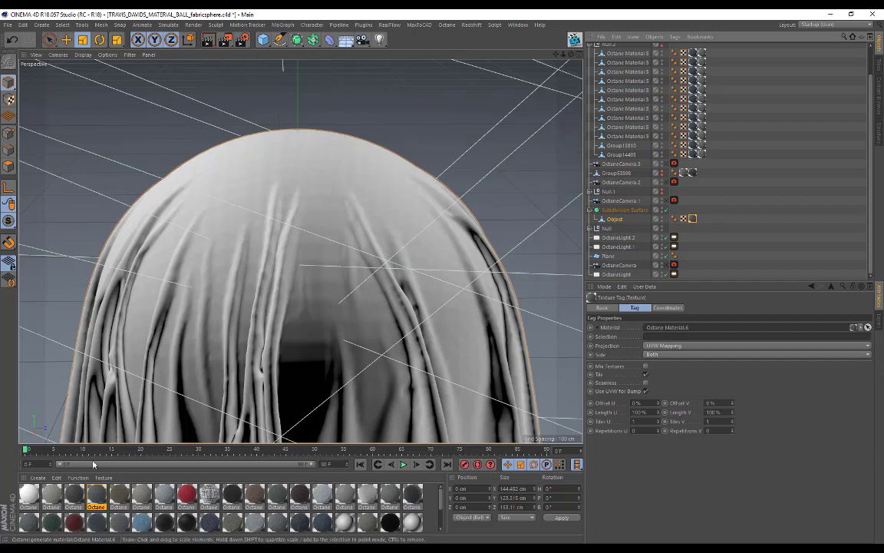
Step: Open Octane Material.7 for editing and add a C4doctane ImageTexture to its Diffuse channel
{"action": "double_click", "coordinate": [28, 495]}
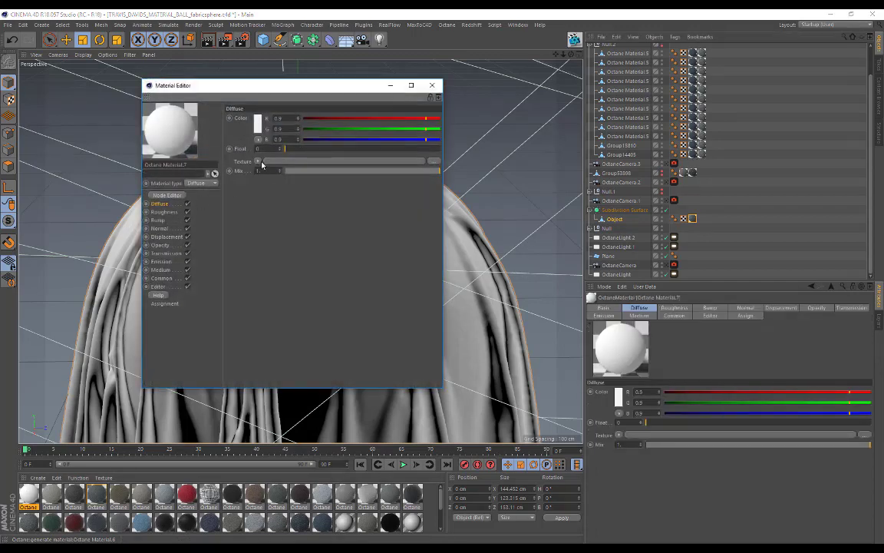
{"action": "left_click", "coordinate": [258, 161]}
{"action": "mouse_move", "coordinate": [291, 343]}
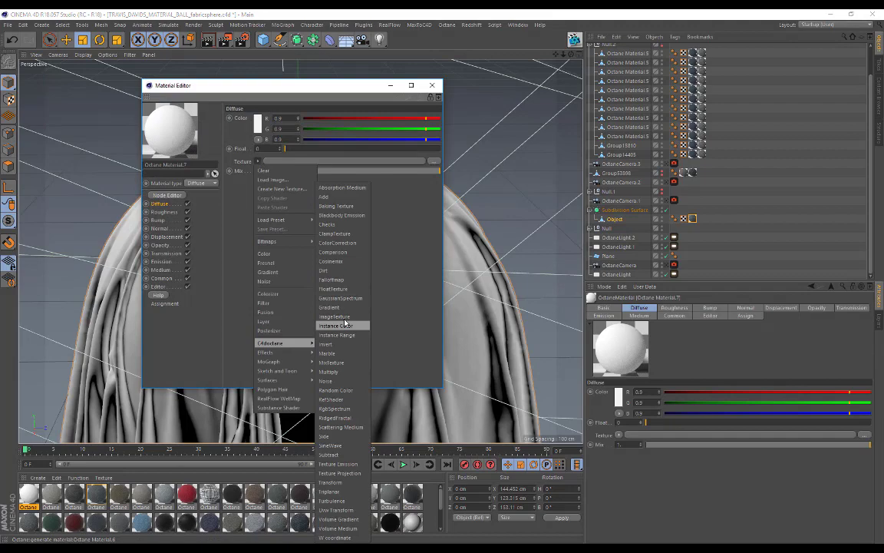
{"action": "left_click", "coordinate": [334, 316]}
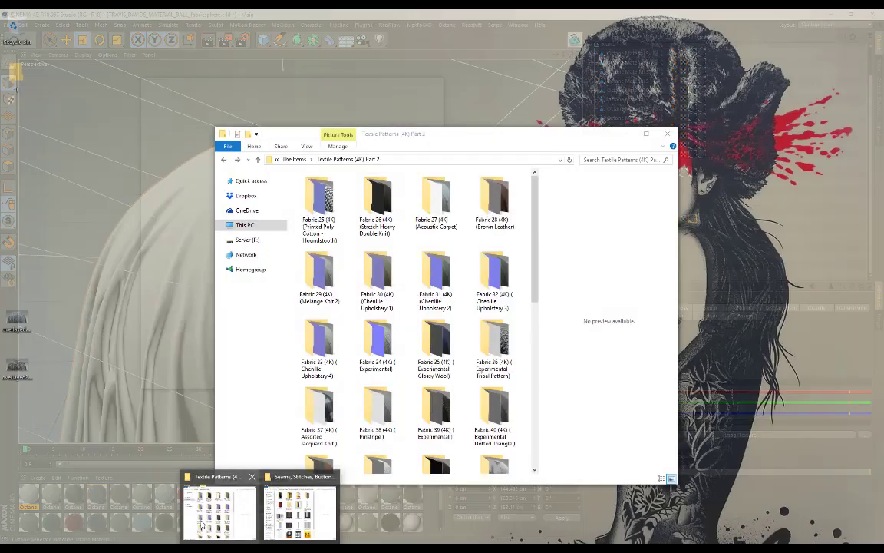
Step: Open the Fabric 49 (4K) (Experimental Netting) folder, preview FABRIC49.jpg and move the folder window clear of the material's texture slot
{"action": "left_click", "coordinate": [198, 525]}
{"action": "scroll", "coordinate": [474, 366], "scroll_direction": "down", "scroll_amount": 3}
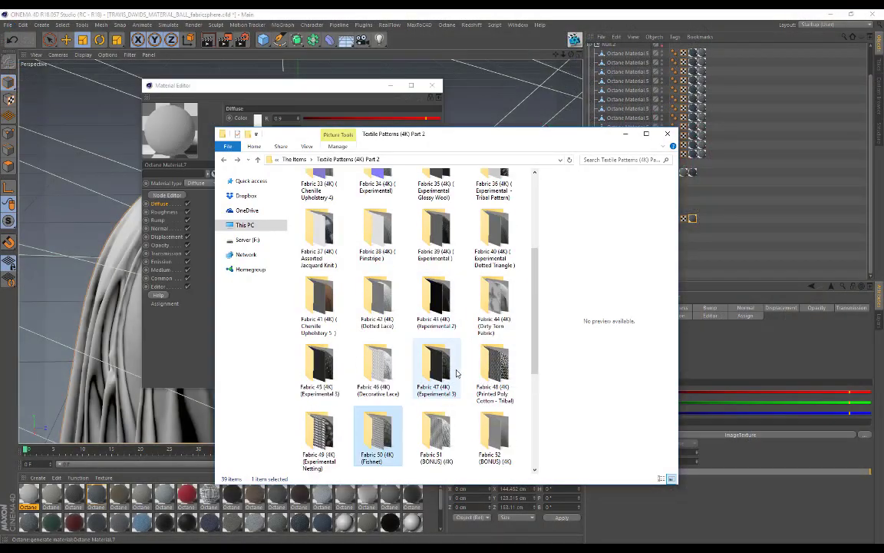
{"action": "scroll", "coordinate": [404, 340], "scroll_direction": "down", "scroll_amount": 1}
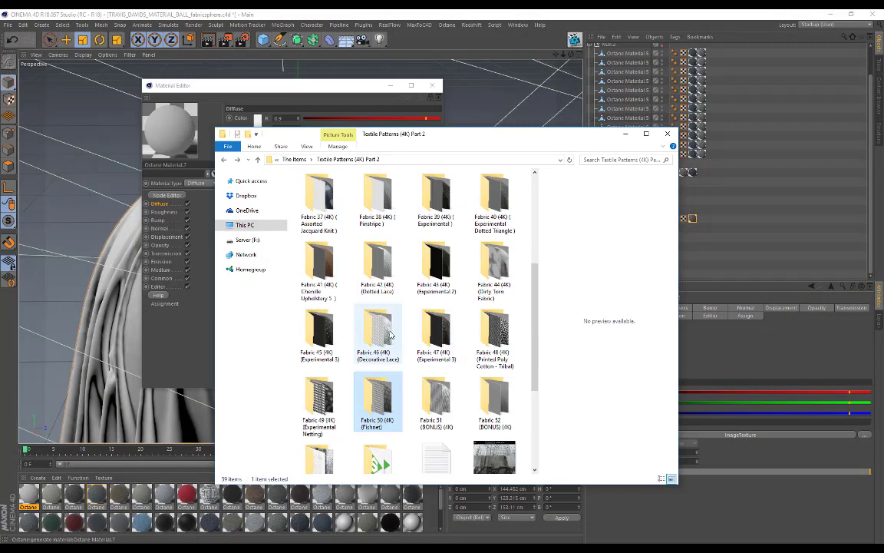
{"action": "left_click", "coordinate": [325, 397]}
{"action": "double_click", "coordinate": [325, 398]}
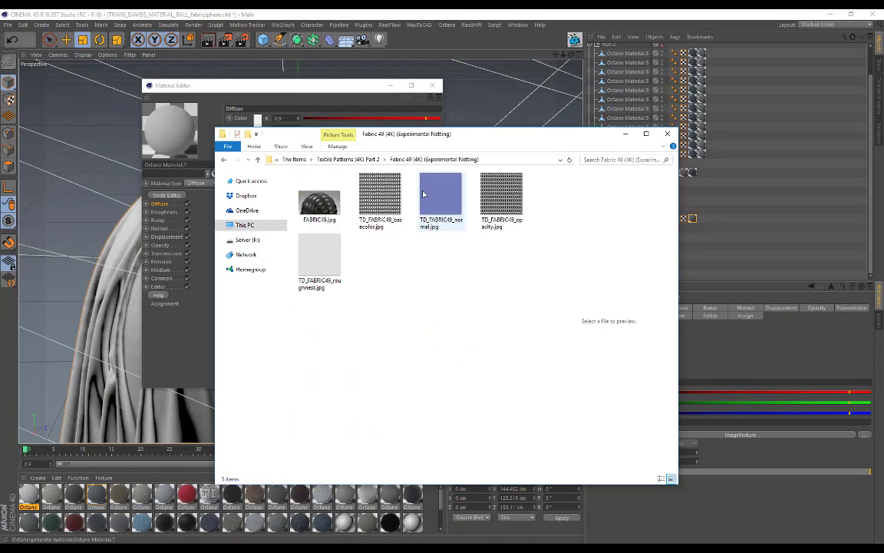
{"action": "left_click_drag", "start_coordinate": [0, 108], "coordinate": [0, 112]}
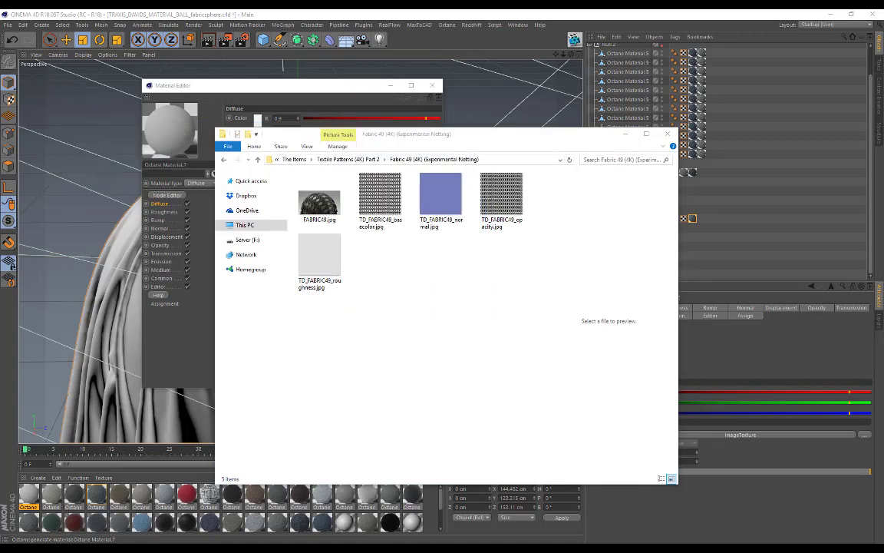
{"action": "left_click", "coordinate": [319, 201]}
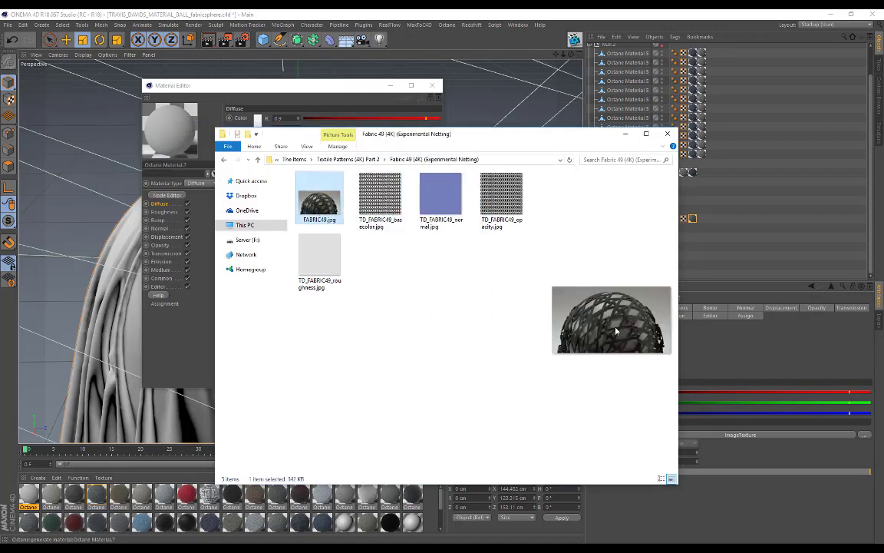
{"action": "left_click_drag", "start_coordinate": [412, 141], "coordinate": [560, 168]}
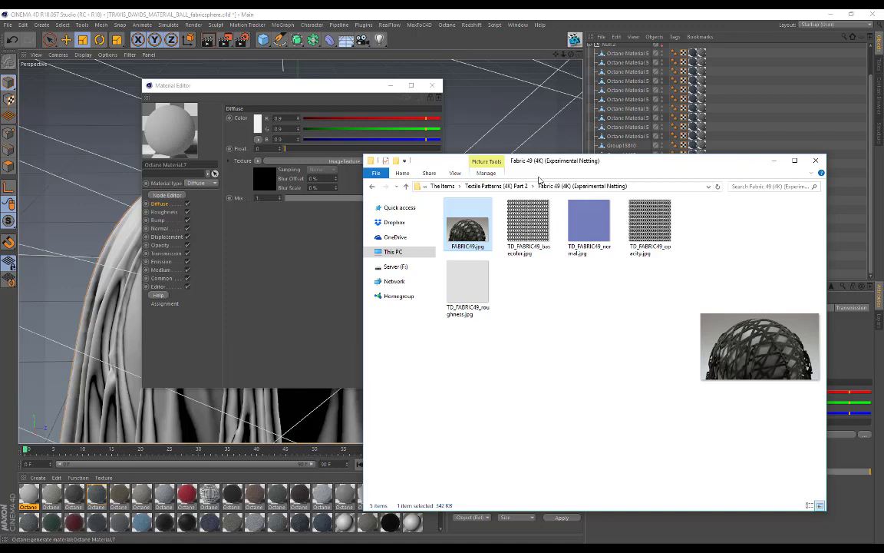
Step: Load TD_FABRIC49_basecolor.jpg into the Diffuse image texture without copying it to the project location
{"action": "left_click", "coordinate": [544, 249]}
{"action": "left_click_drag", "start_coordinate": [544, 249], "coordinate": [275, 192]}
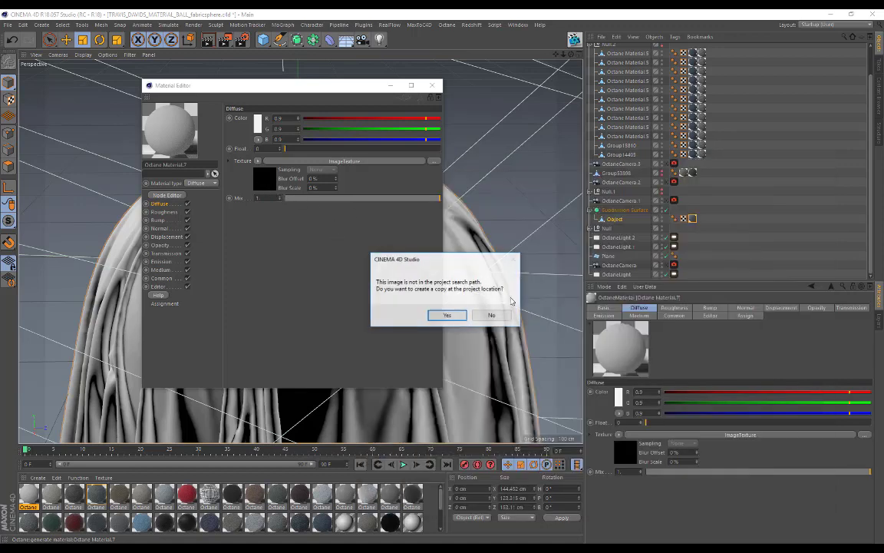
{"action": "left_click", "coordinate": [493, 314]}
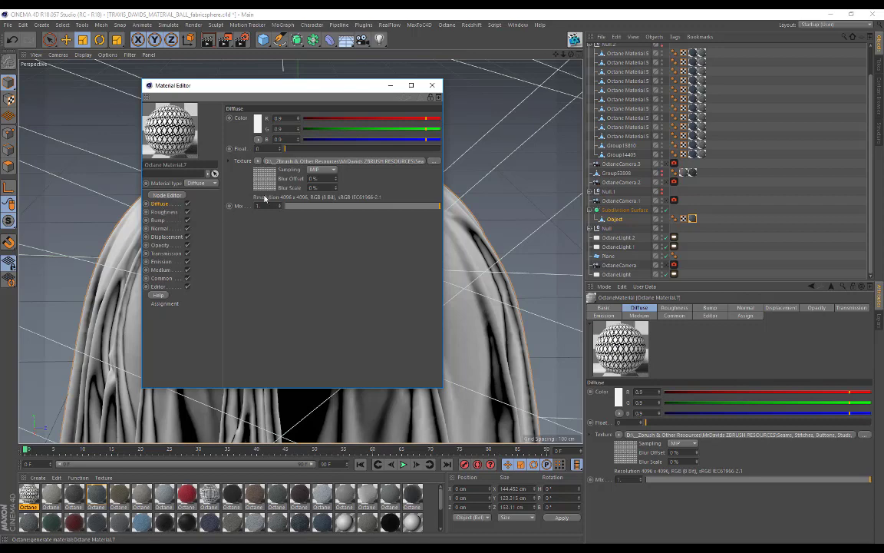
Step: Add a C4doctane ImageTexture to the Roughness channel of Octane Material.7 and open its shader settings
{"action": "left_click", "coordinate": [165, 213]}
{"action": "left_click", "coordinate": [259, 162]}
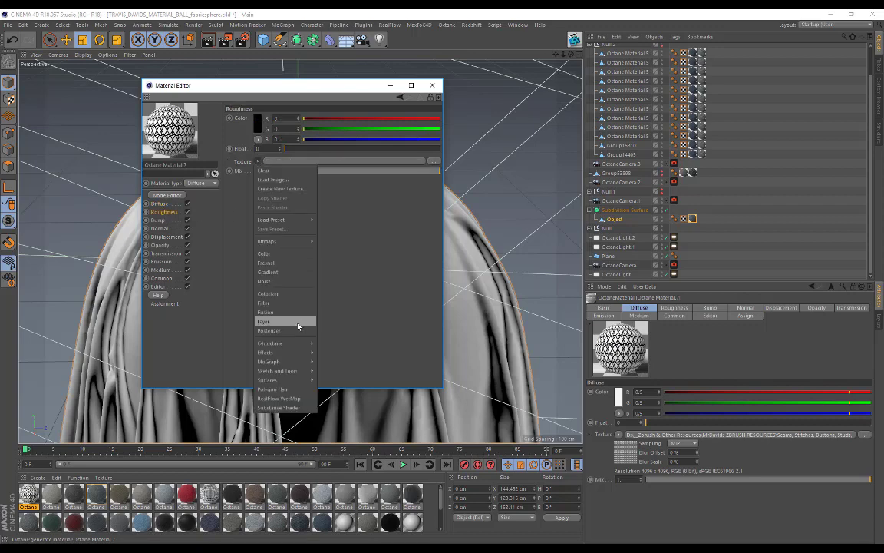
{"action": "mouse_move", "coordinate": [278, 342]}
{"action": "left_click", "coordinate": [344, 317]}
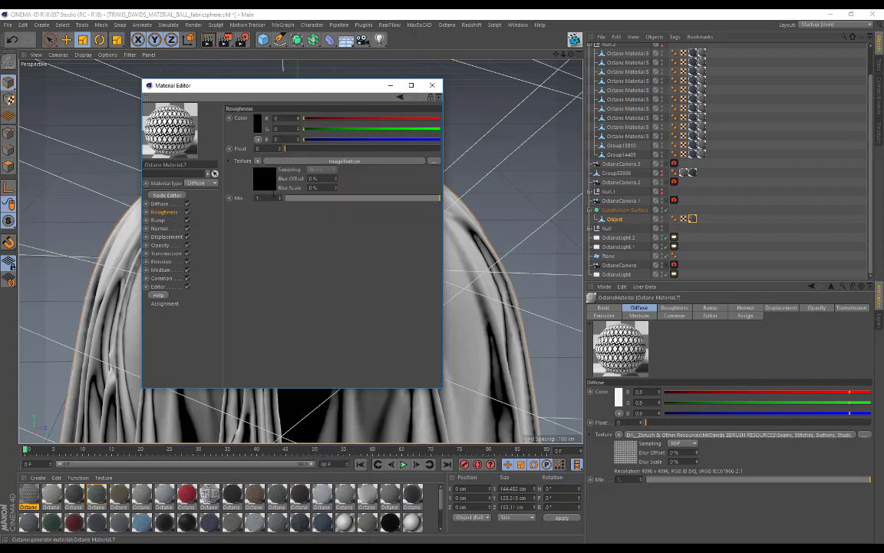
{"action": "left_click", "coordinate": [266, 182]}
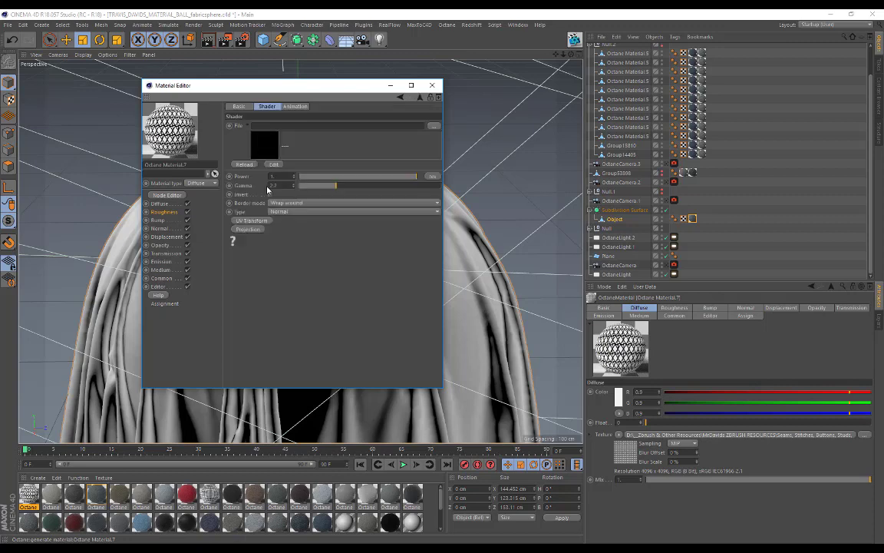
Step: Load TD_FABRIC49_roughness.jpg into the roughness texture without making a project copy, and set the material type to Glossy
{"action": "left_click", "coordinate": [262, 548]}
{"action": "left_click", "coordinate": [329, 515]}
{"action": "left_click", "coordinate": [558, 343]}
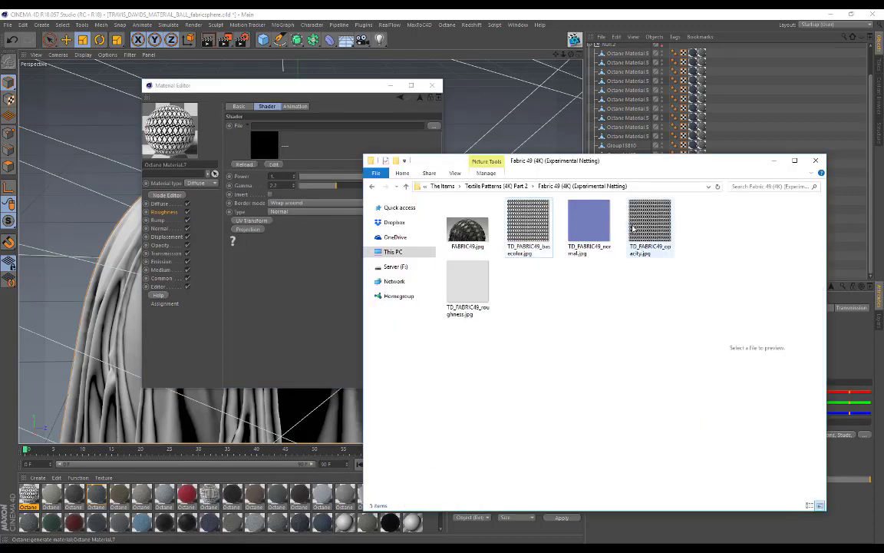
{"action": "left_click_drag", "start_coordinate": [470, 283], "coordinate": [233, 147]}
{"action": "left_click", "coordinate": [442, 285]}
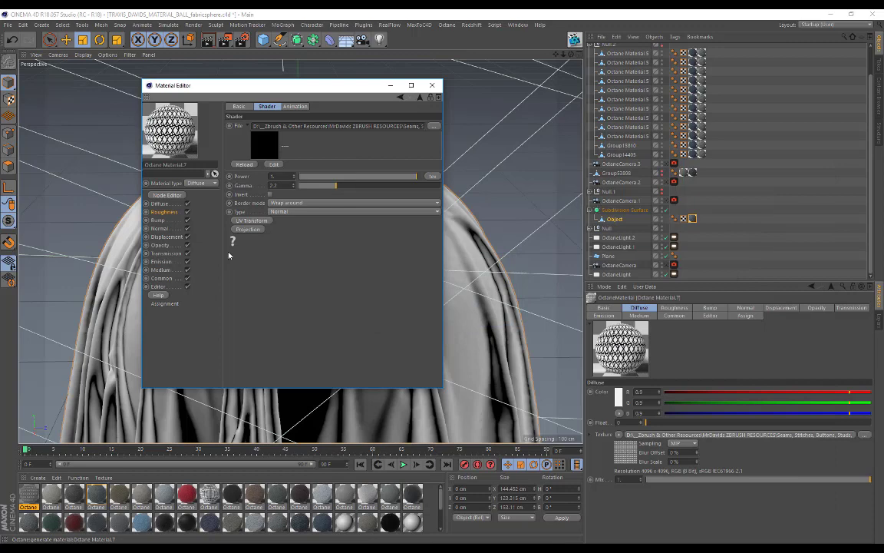
{"action": "left_click", "coordinate": [202, 183]}
{"action": "left_click", "coordinate": [201, 192]}
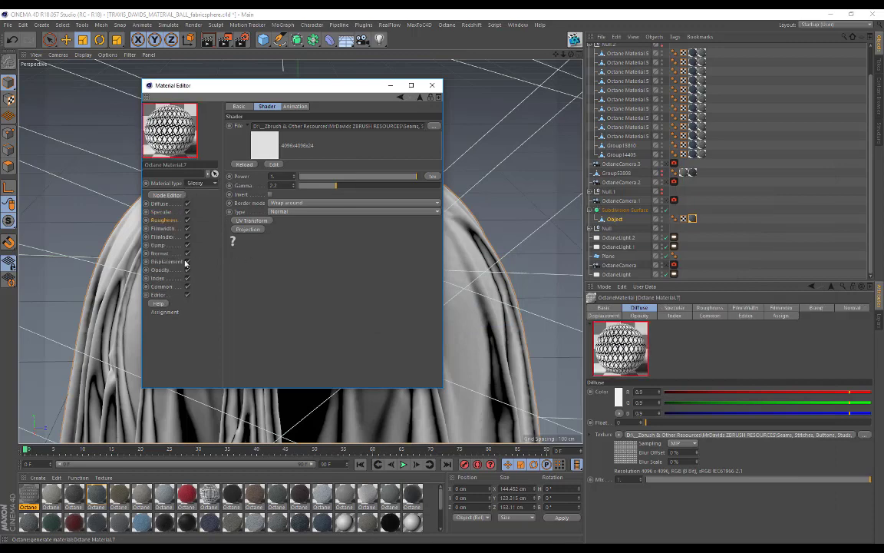
Step: Add a C4doctane ImageTexture to the Normal channel of Octane Material.7 and load TD_FABRIC49_normal.jpg without making a project copy
{"action": "left_click", "coordinate": [159, 252]}
{"action": "left_click", "coordinate": [259, 121]}
{"action": "mouse_move", "coordinate": [284, 304]}
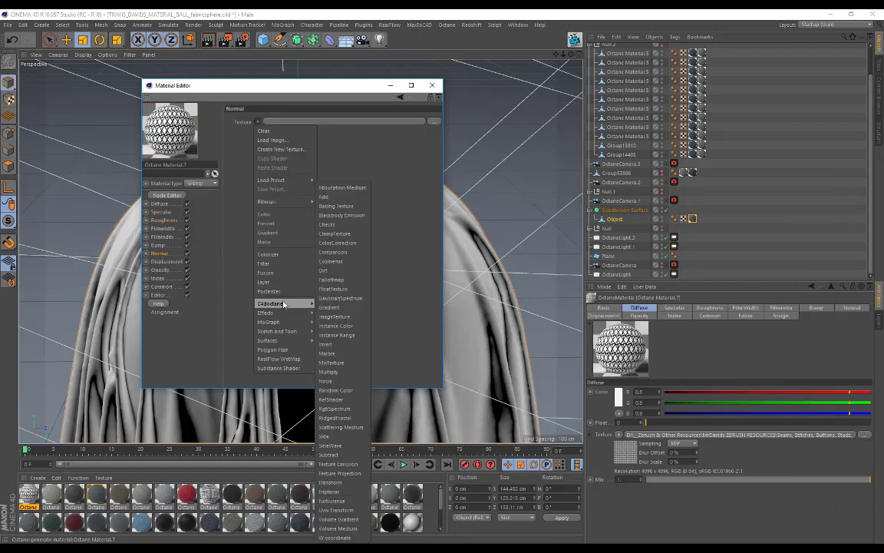
{"action": "left_click", "coordinate": [342, 317]}
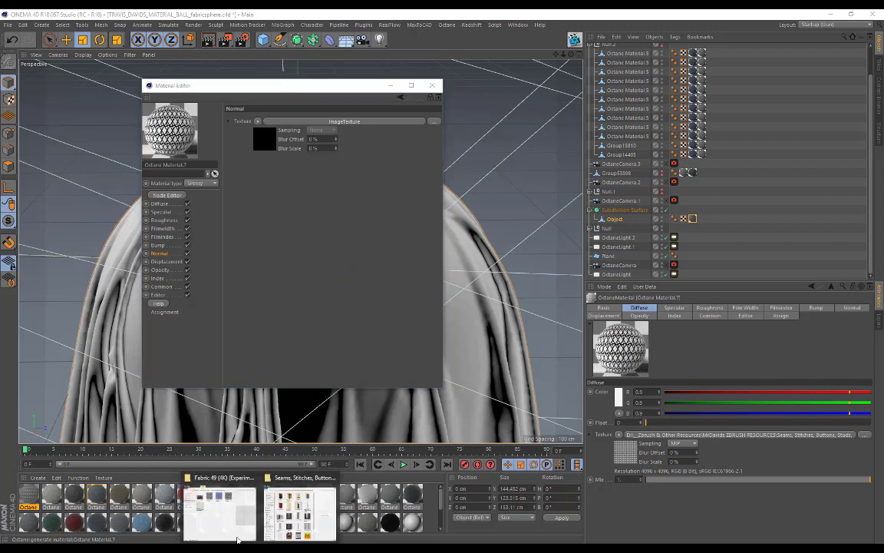
{"action": "left_click", "coordinate": [198, 461]}
{"action": "left_click_drag", "start_coordinate": [585, 252], "coordinate": [265, 143]}
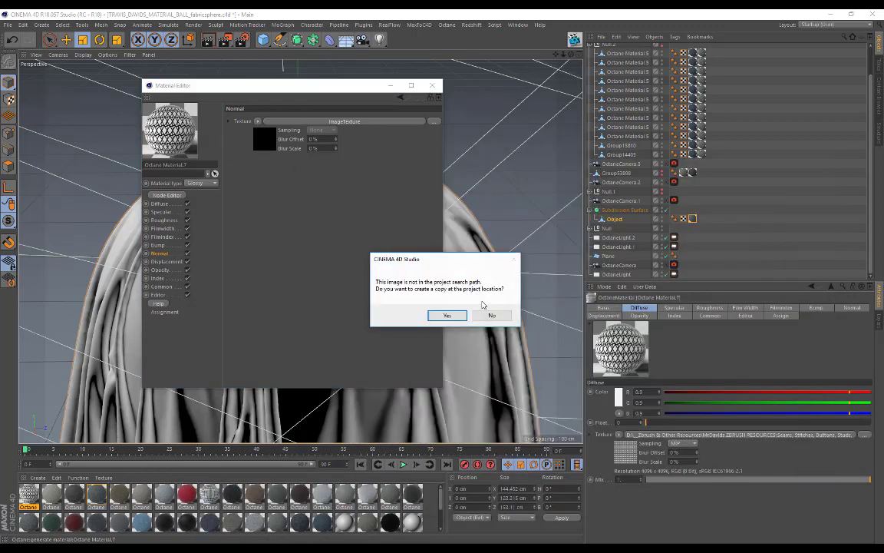
{"action": "left_click", "coordinate": [487, 313]}
Step: Add a C4doctane ImageTexture to the Opacity channel and load the Fabric 49 opacity map without copying it to the project location
{"action": "left_click", "coordinate": [159, 269]}
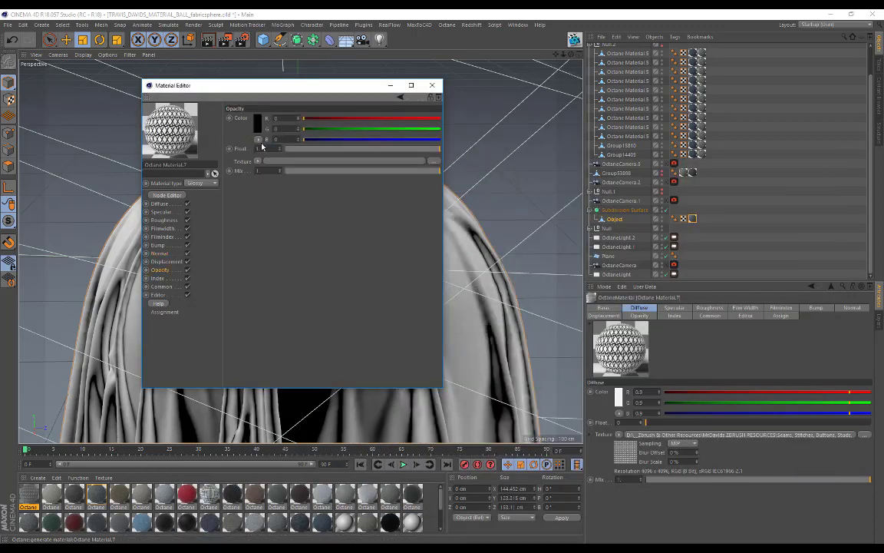
{"action": "left_click", "coordinate": [258, 162]}
{"action": "mouse_move", "coordinate": [277, 342]}
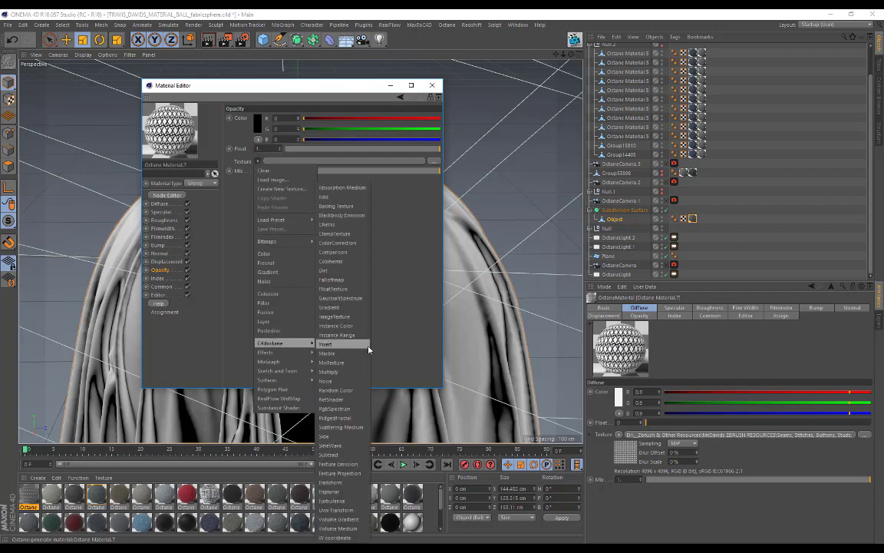
{"action": "left_click", "coordinate": [334, 316]}
{"action": "key", "text": "alt+Tab"}
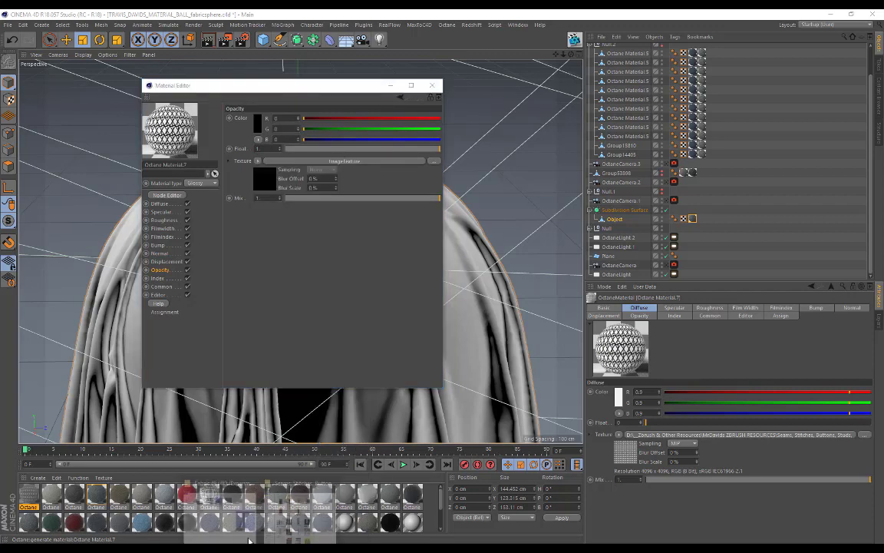
{"action": "left_click", "coordinate": [562, 344]}
{"action": "left_click_drag", "start_coordinate": [651, 225], "coordinate": [264, 179]}
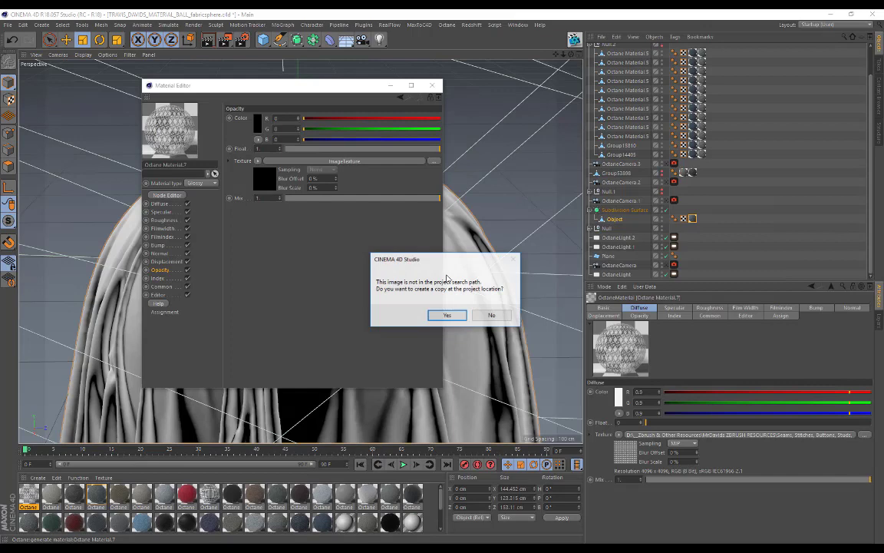
{"action": "left_click", "coordinate": [492, 316]}
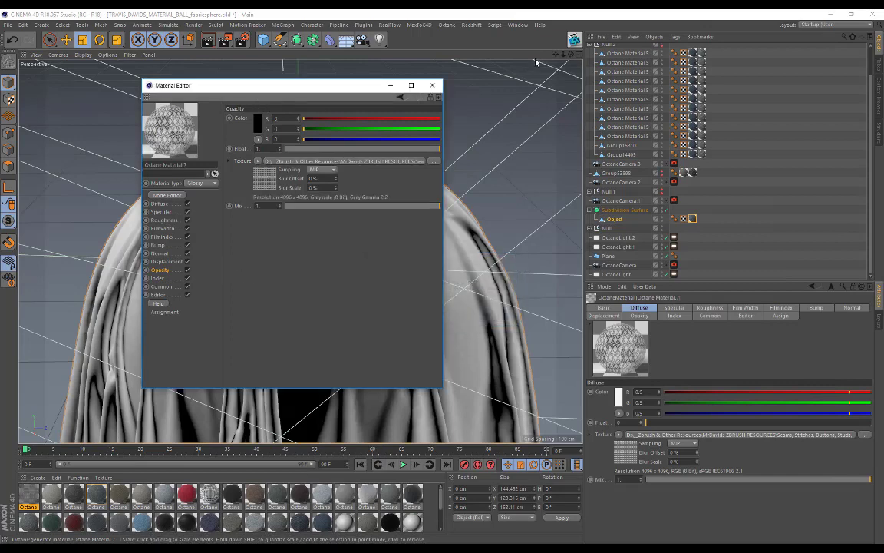
Step: Start the Octane Live Viewer render of the scene, select the base material Octane Material.6 and close the Material Editor
{"action": "left_click", "coordinate": [577, 43]}
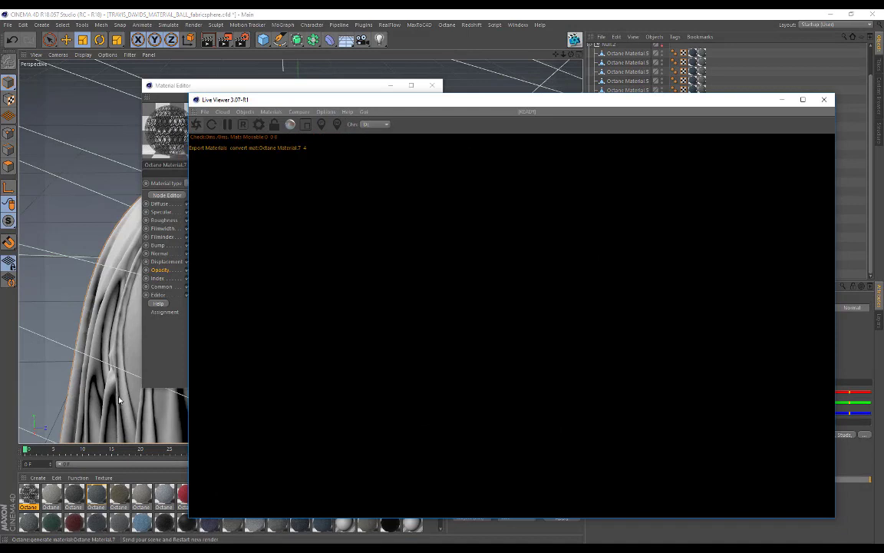
{"action": "left_click", "coordinate": [100, 497]}
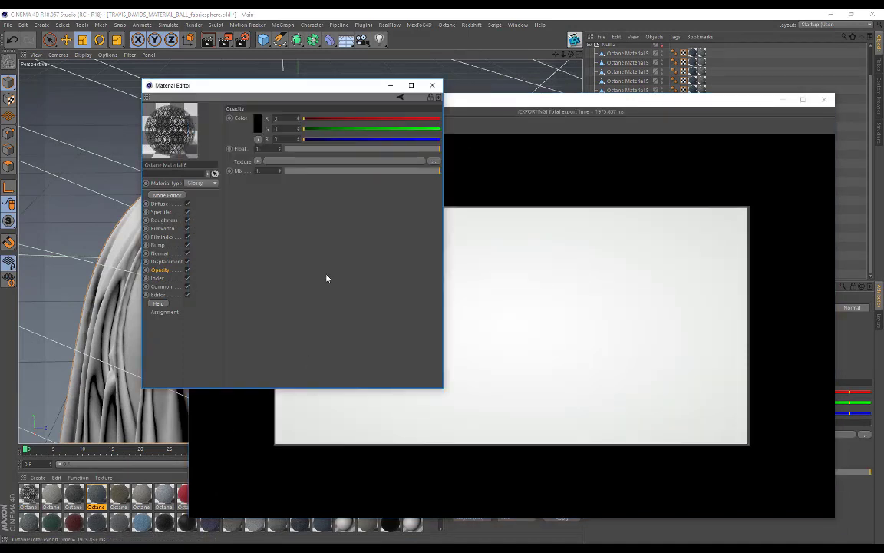
{"action": "left_click", "coordinate": [99, 498]}
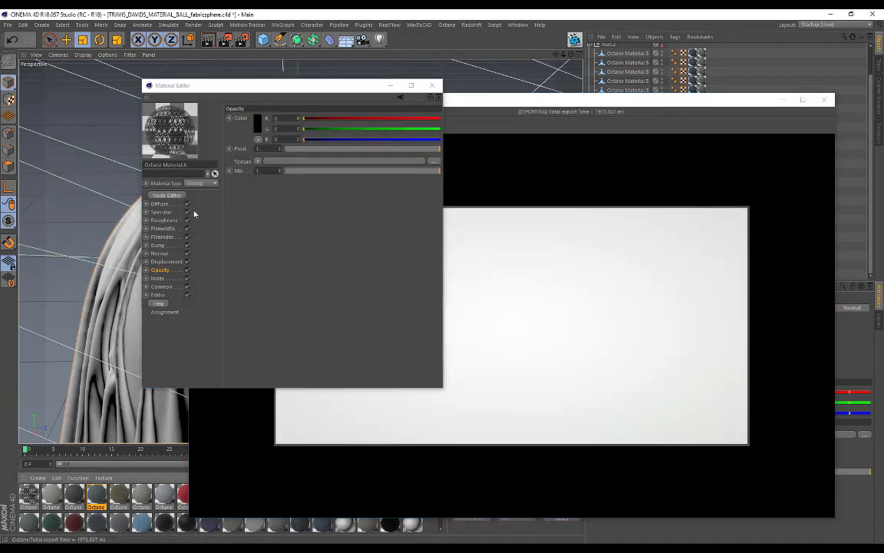
{"action": "left_click", "coordinate": [171, 300]}
{"action": "left_click", "coordinate": [100, 495]}
{"action": "left_click_drag", "start_coordinate": [268, 85], "coordinate": [197, 67]}
{"action": "left_click", "coordinate": [96, 497]}
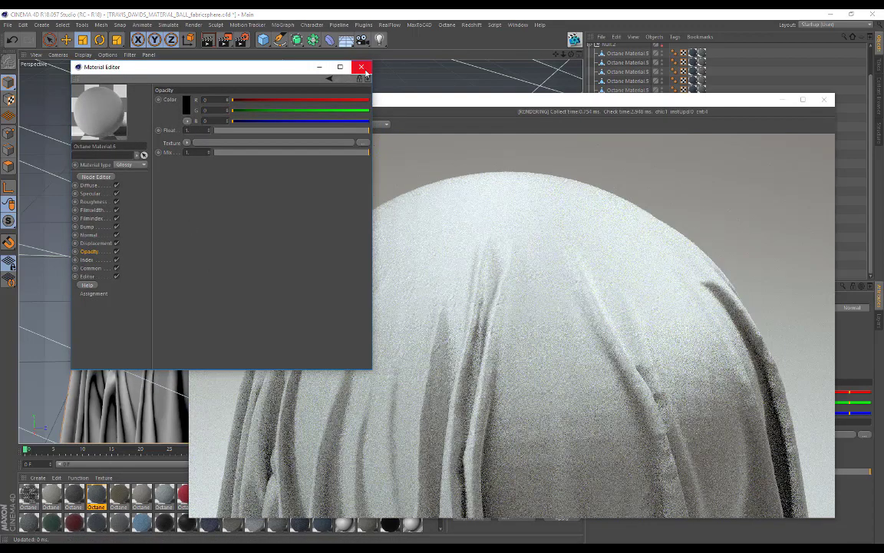
{"action": "left_click", "coordinate": [361, 67]}
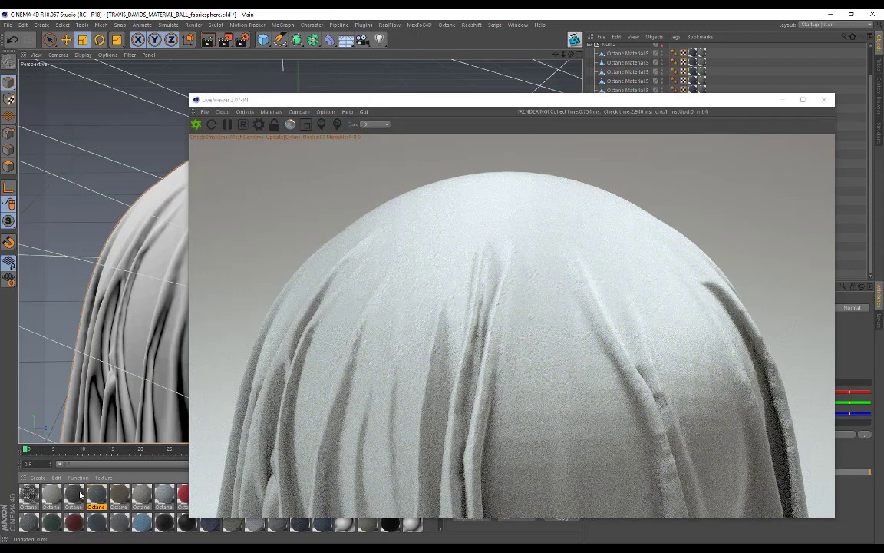
Step: Load TD_FABRIC31_basecolor.jpg from the Fabric 31 (4K) (Chenille Upholstery 2) folder into Octane Material.6's Diffuse texture without a project copy
{"action": "double_click", "coordinate": [95, 495]}
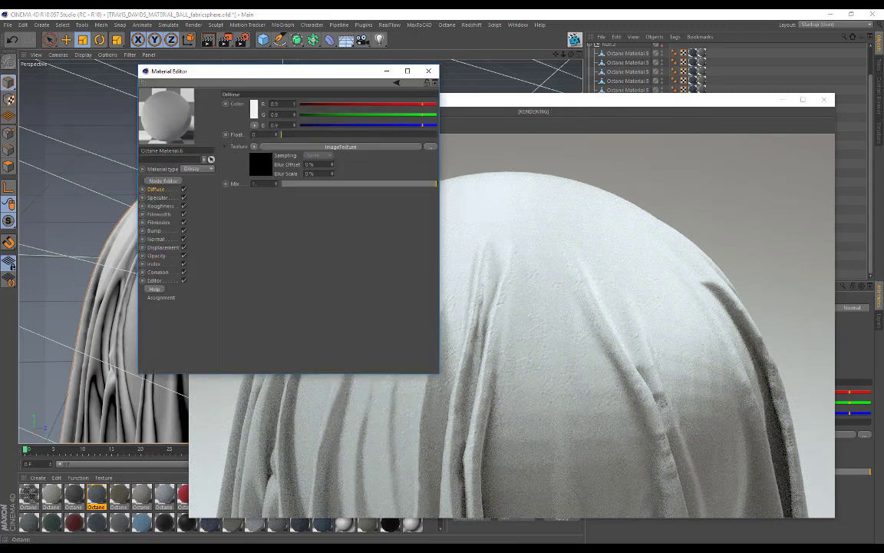
{"action": "mouse_move", "coordinate": [264, 548]}
{"action": "left_click", "coordinate": [225, 521]}
{"action": "left_click", "coordinate": [372, 187]}
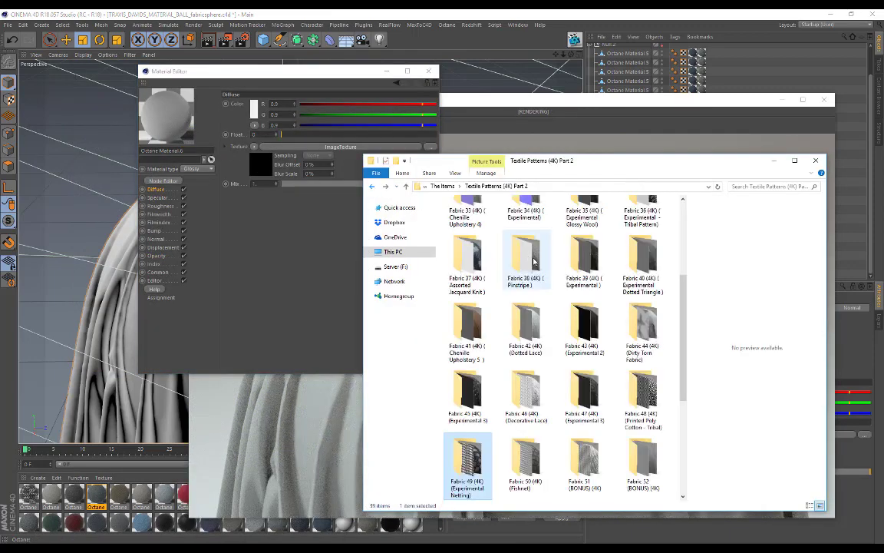
{"action": "scroll", "coordinate": [533, 262], "scroll_direction": "up", "scroll_amount": 3}
{"action": "double_click", "coordinate": [583, 280]}
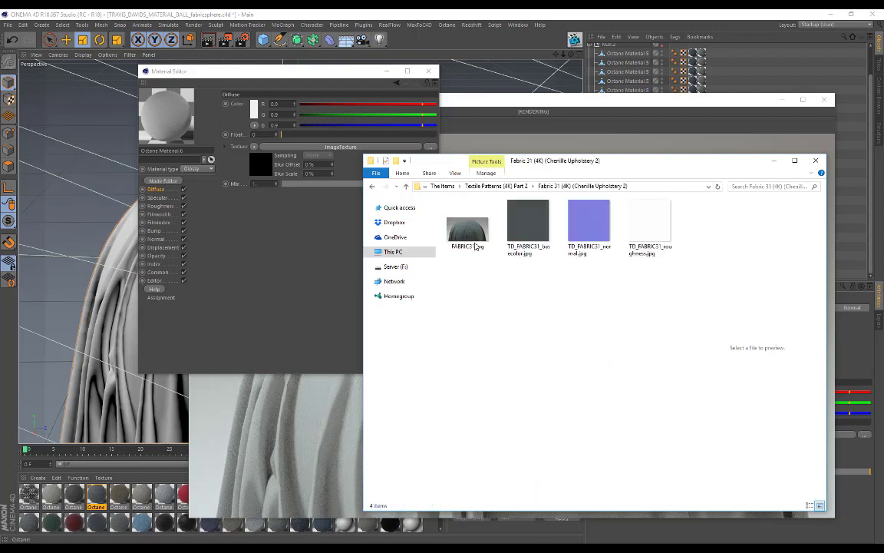
{"action": "left_click_drag", "start_coordinate": [475, 247], "coordinate": [233, 151]}
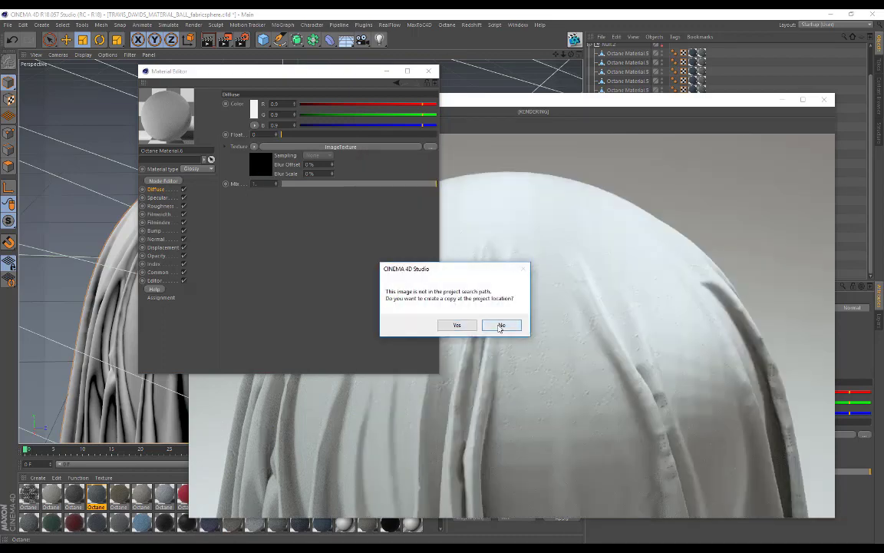
{"action": "left_click", "coordinate": [500, 327]}
Step: Load TD_FABRIC31_roughness.jpg into the Roughness image texture of Octane Material.6 without making a project copy
{"action": "left_click", "coordinate": [163, 207]}
{"action": "left_click", "coordinate": [261, 168]}
{"action": "mouse_move", "coordinate": [260, 547]}
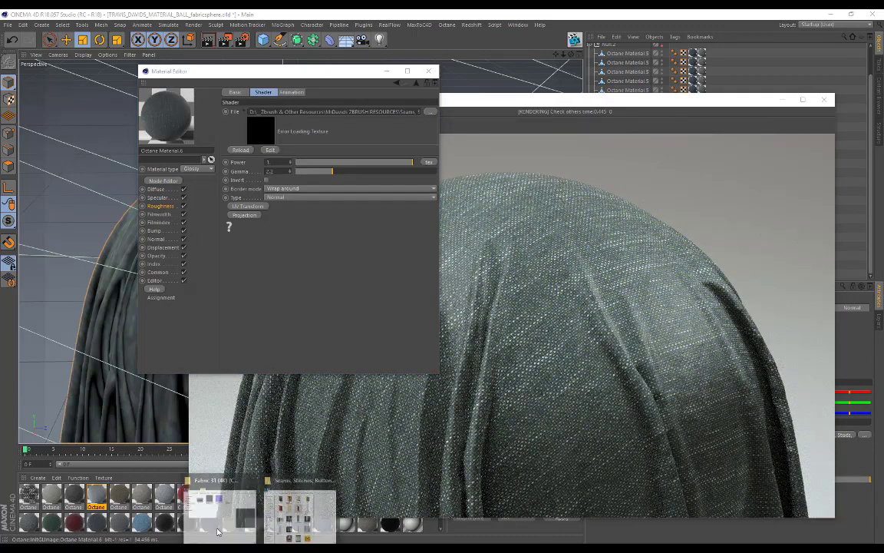
{"action": "left_click", "coordinate": [217, 531]}
{"action": "left_click_drag", "start_coordinate": [629, 226], "coordinate": [265, 132]}
{"action": "left_click", "coordinate": [499, 326]}
Step: Load TD_FABRIC31_normal.jpg into the Normal image texture of Octane Material.6 without making a project copy
{"action": "left_click", "coordinate": [174, 240]}
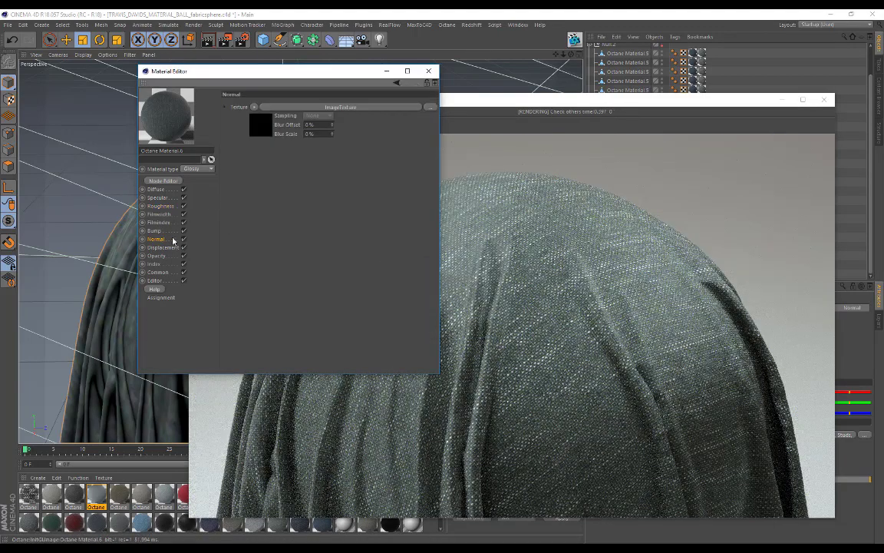
{"action": "left_click", "coordinate": [264, 134]}
{"action": "left_click", "coordinate": [260, 548]}
{"action": "left_click", "coordinate": [219, 523]}
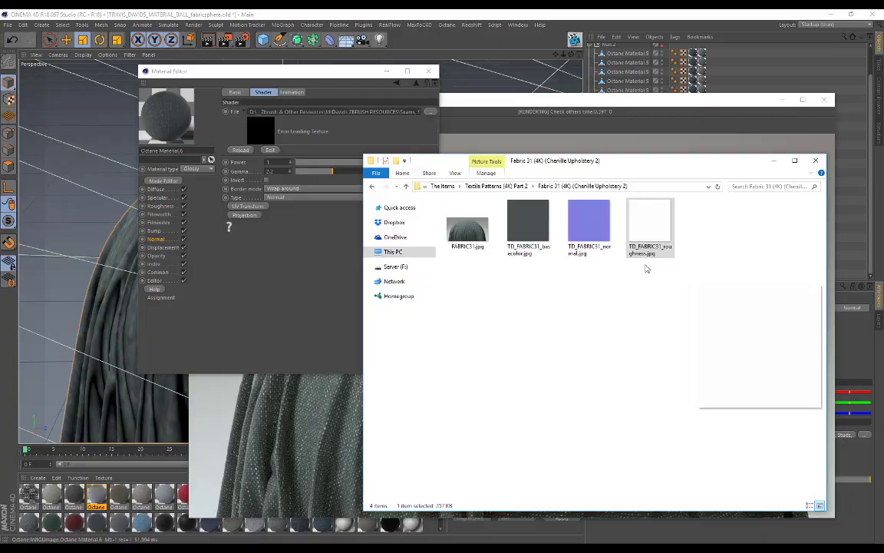
{"action": "left_click_drag", "start_coordinate": [591, 228], "coordinate": [272, 141]}
{"action": "left_click", "coordinate": [503, 325]}
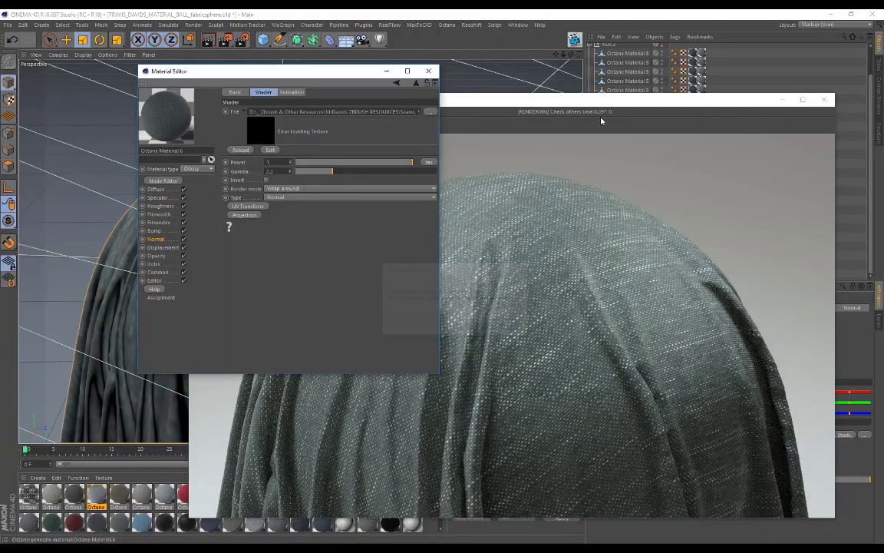
Step: Apply the netting Octane Material.7 over the base fabric on the draped object and move the Live Viewer clear of the object's tags
{"action": "left_click_drag", "start_coordinate": [572, 103], "coordinate": [379, 97]}
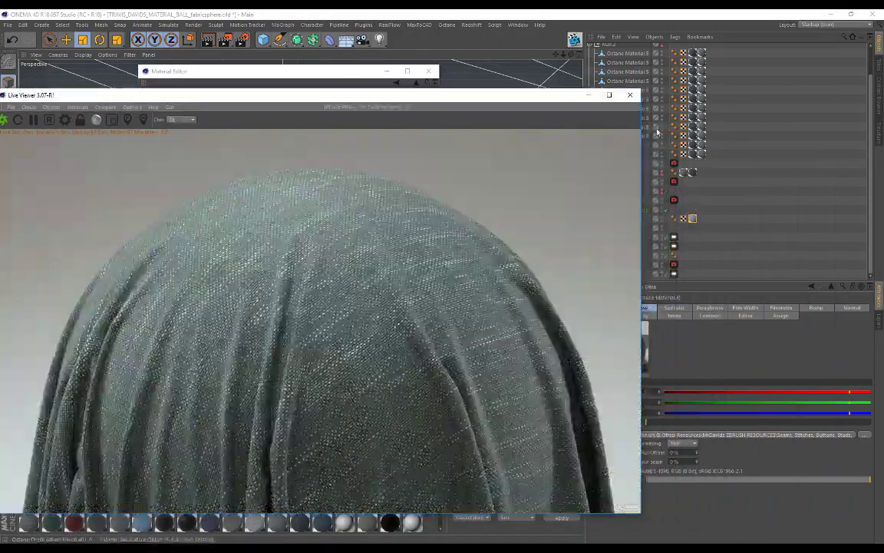
{"action": "left_click_drag", "start_coordinate": [483, 98], "coordinate": [403, 99]}
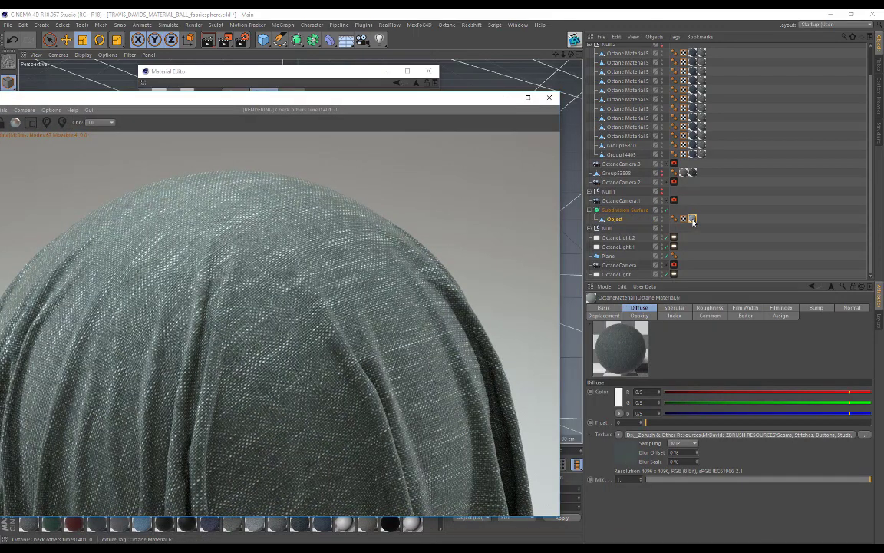
{"action": "left_click_drag", "start_coordinate": [297, 98], "coordinate": [627, 99]}
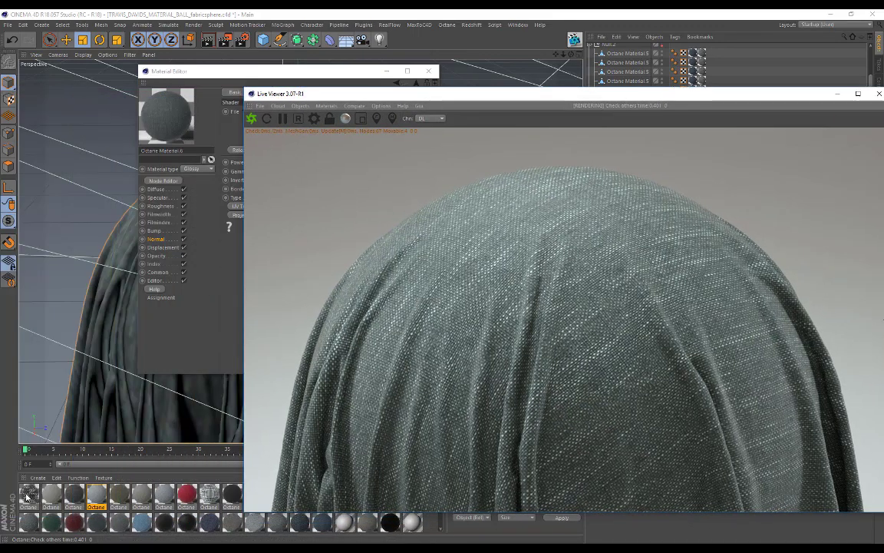
{"action": "left_click_drag", "start_coordinate": [28, 496], "coordinate": [113, 302]}
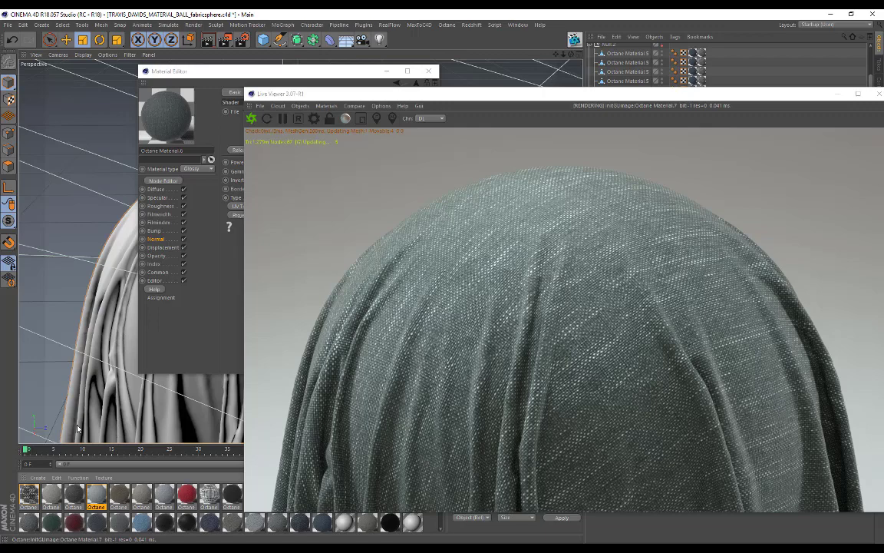
{"action": "left_click_drag", "start_coordinate": [466, 98], "coordinate": [266, 79]}
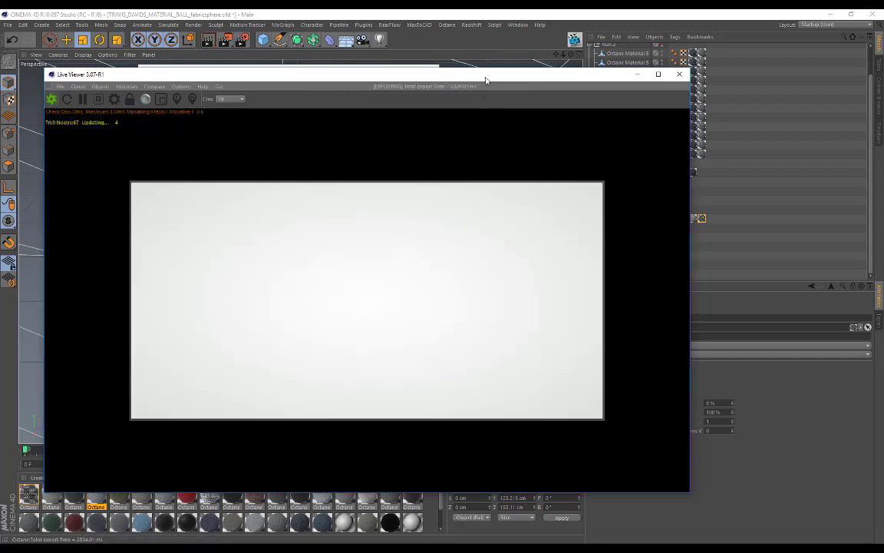
{"action": "left_click_drag", "start_coordinate": [486, 80], "coordinate": [410, 77]}
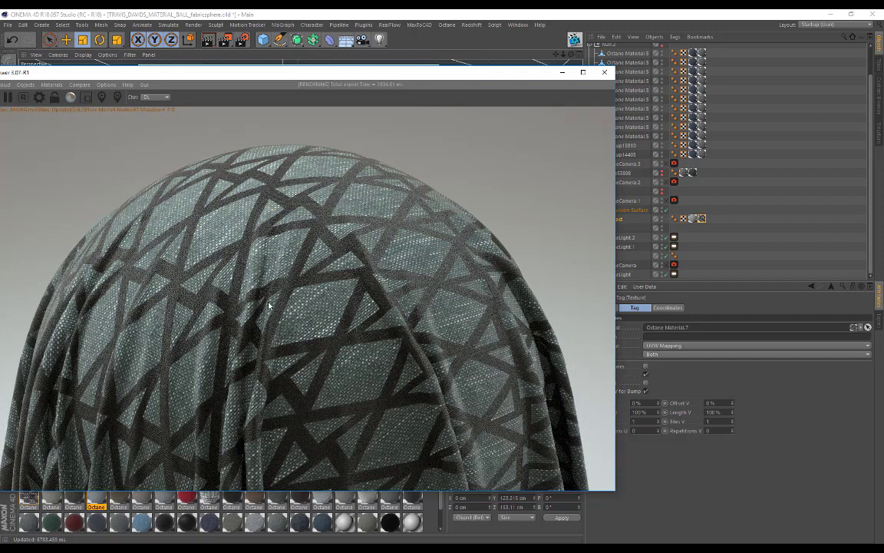
Step: Place the Octane Material.7 texture tag before the base fabric's tag on the draped object and restart the live render
{"action": "left_click", "coordinate": [702, 220]}
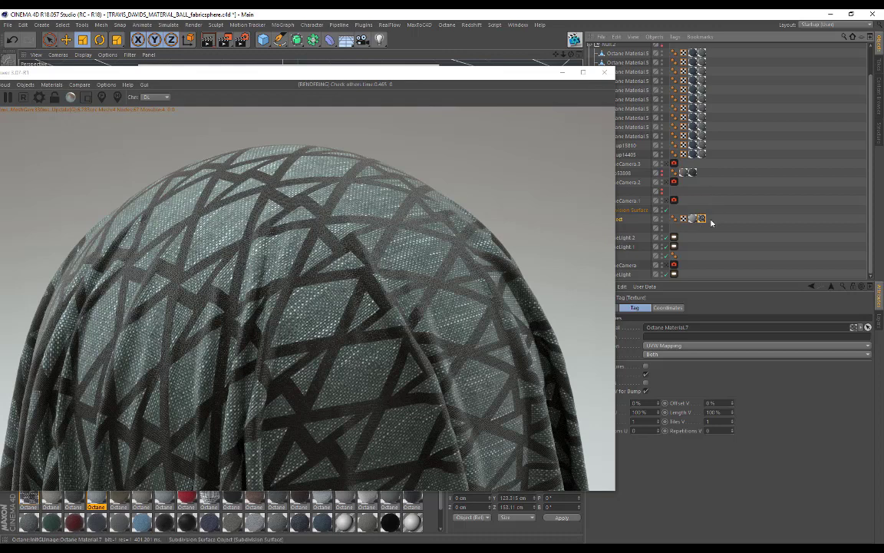
{"action": "left_click", "coordinate": [693, 220]}
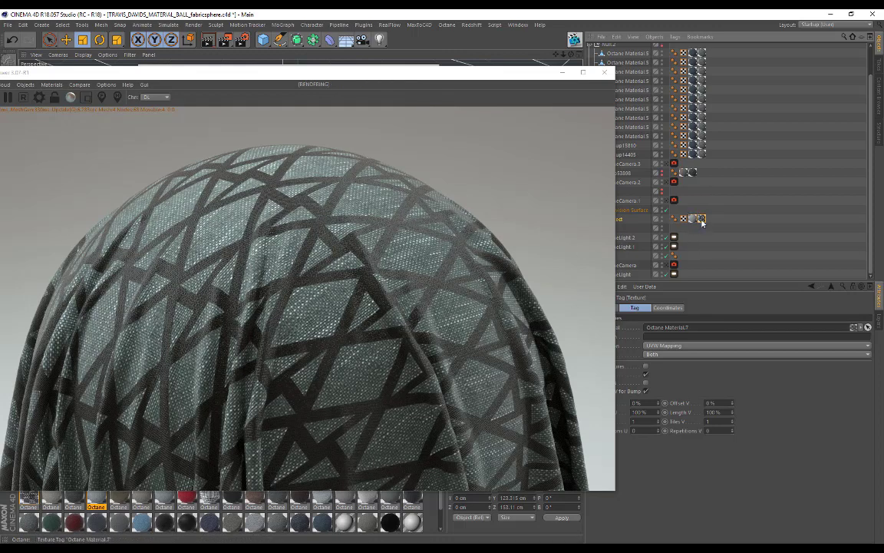
{"action": "left_click_drag", "start_coordinate": [688, 222], "coordinate": [689, 221]}
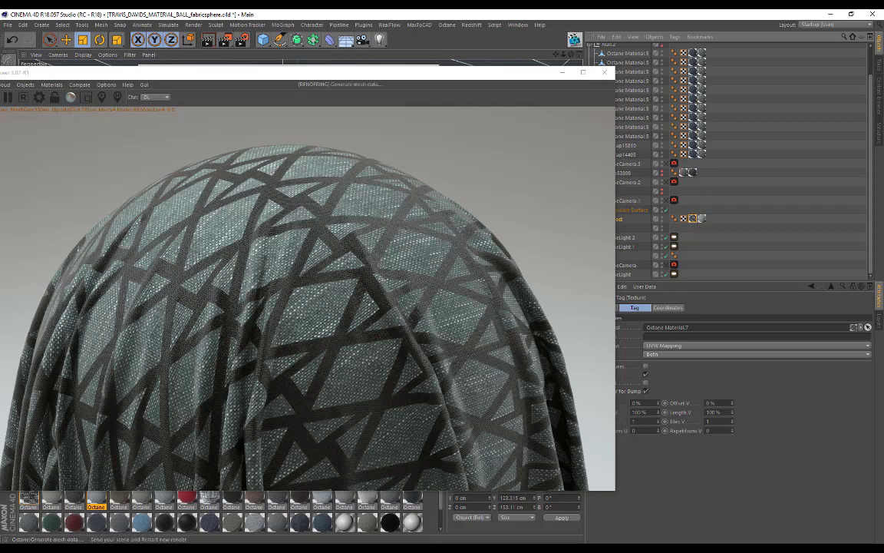
{"action": "left_click_drag", "start_coordinate": [81, 75], "coordinate": [141, 76]}
{"action": "left_click", "coordinate": [35, 97]}
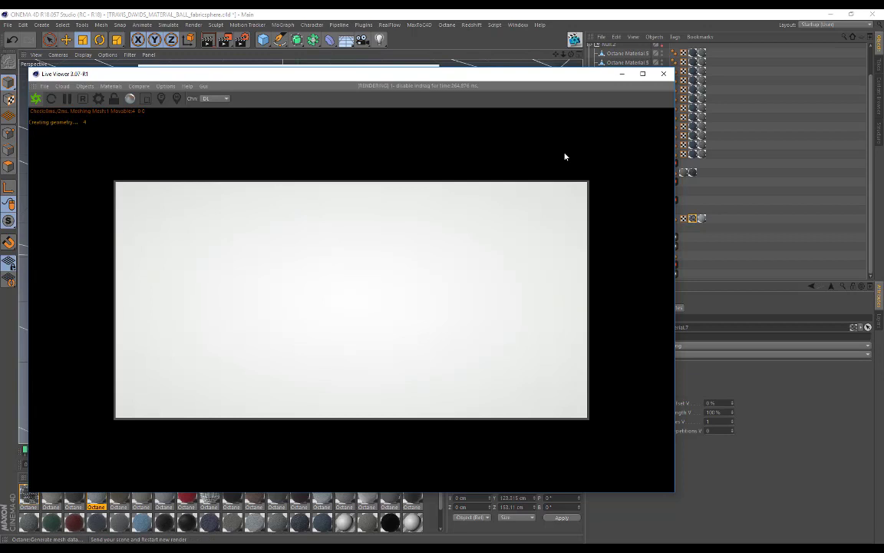
{"action": "left_click_drag", "start_coordinate": [499, 79], "coordinate": [475, 77]}
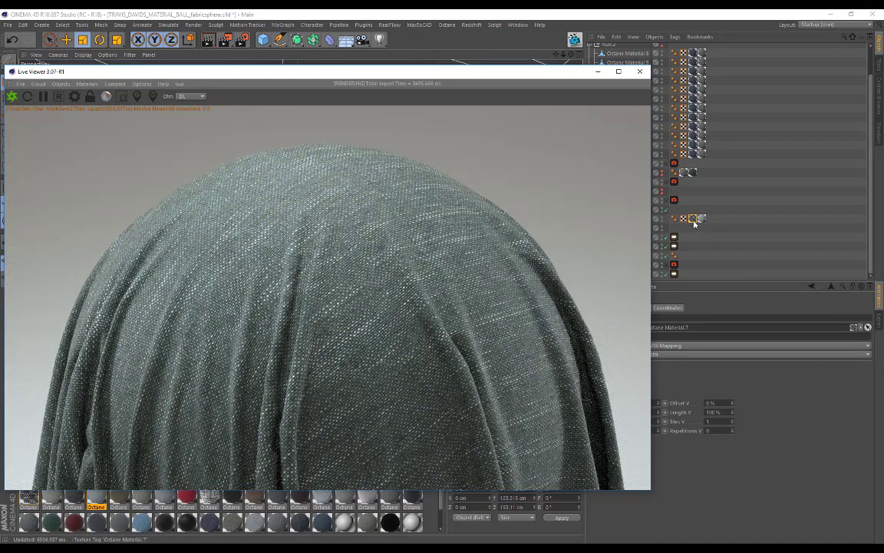
Step: Move the Octane Material.7 tag back behind the base fabric's tag on the draped object and dismiss the error message
{"action": "left_click_drag", "start_coordinate": [693, 218], "coordinate": [704, 220]}
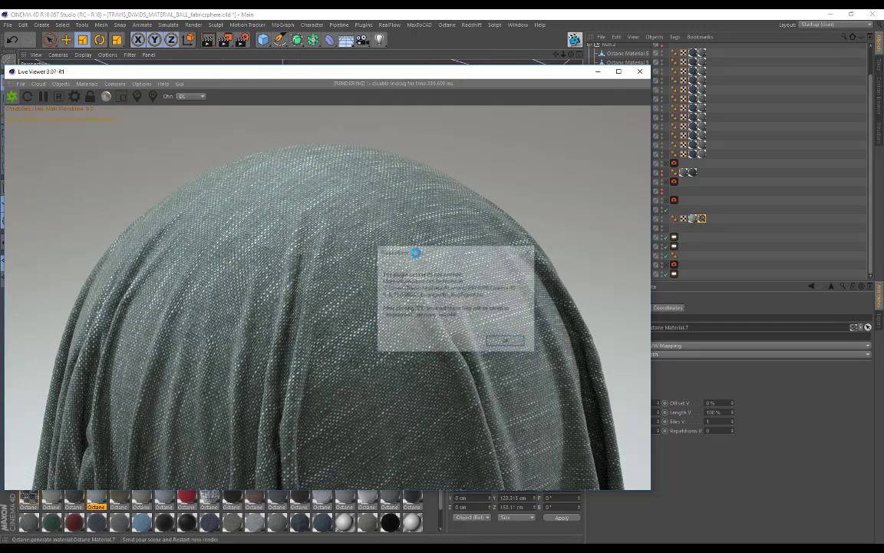
{"action": "left_click", "coordinate": [506, 340]}
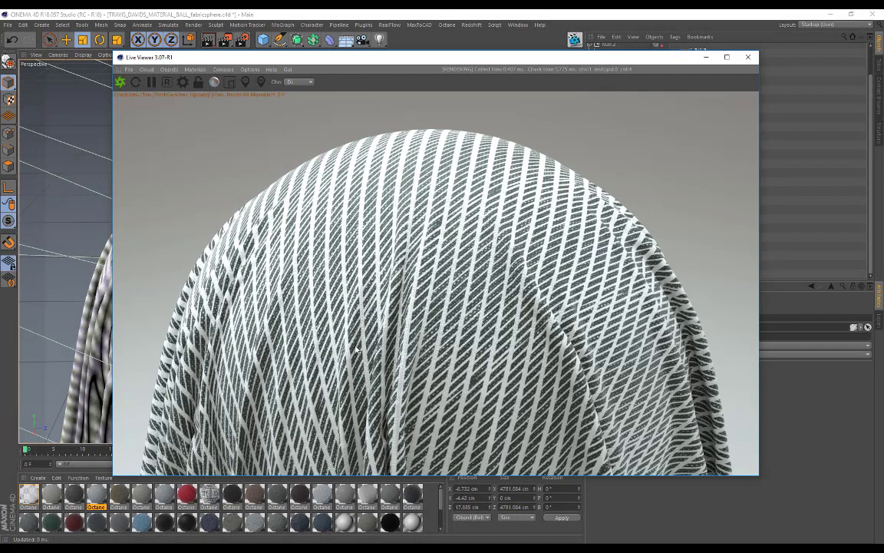
Step: Switch to the Fabric 51 (BONUS) (4K) folder, view FABRIC51(EXPERIMENTAL NETTING 2).jpg, close it and return to the Live Viewer
{"action": "left_click_drag", "start_coordinate": [378, 57], "coordinate": [307, 43]}
{"action": "left_click", "coordinate": [261, 548]}
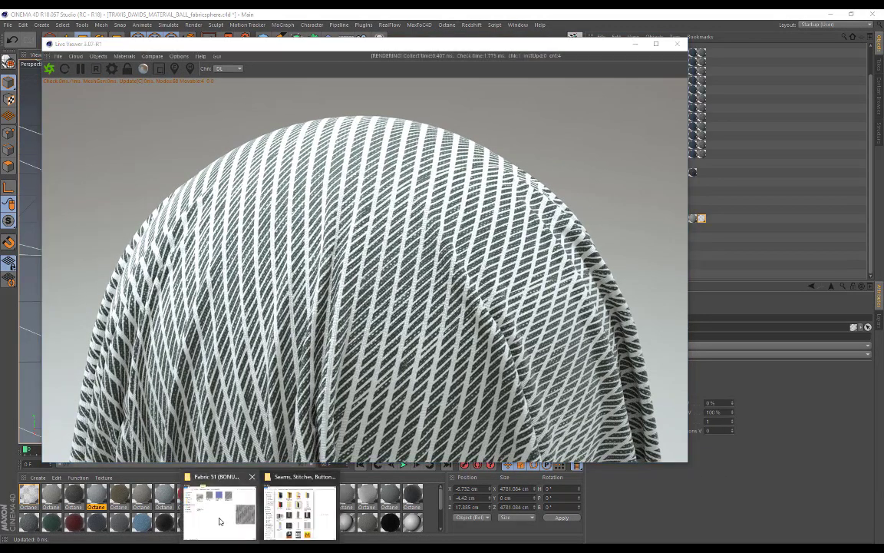
{"action": "left_click", "coordinate": [219, 521]}
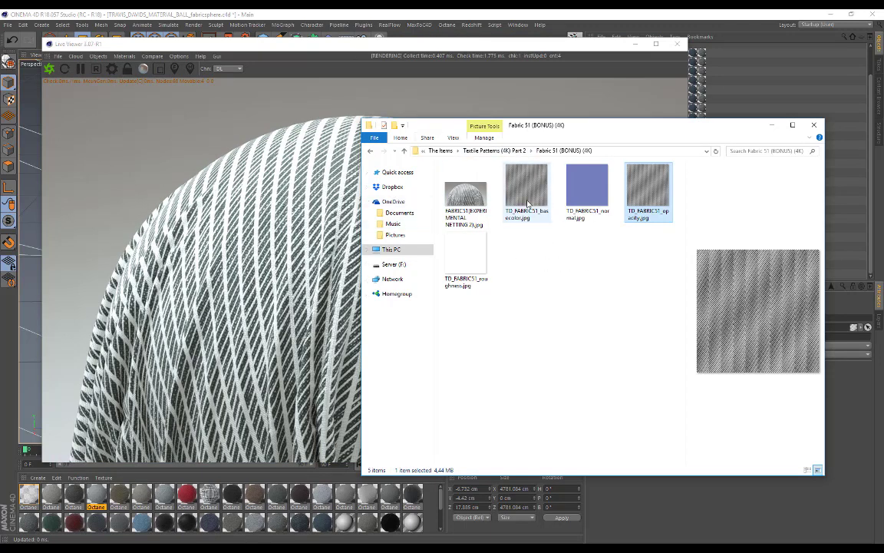
{"action": "left_click", "coordinate": [470, 186]}
{"action": "key", "text": "Return"}
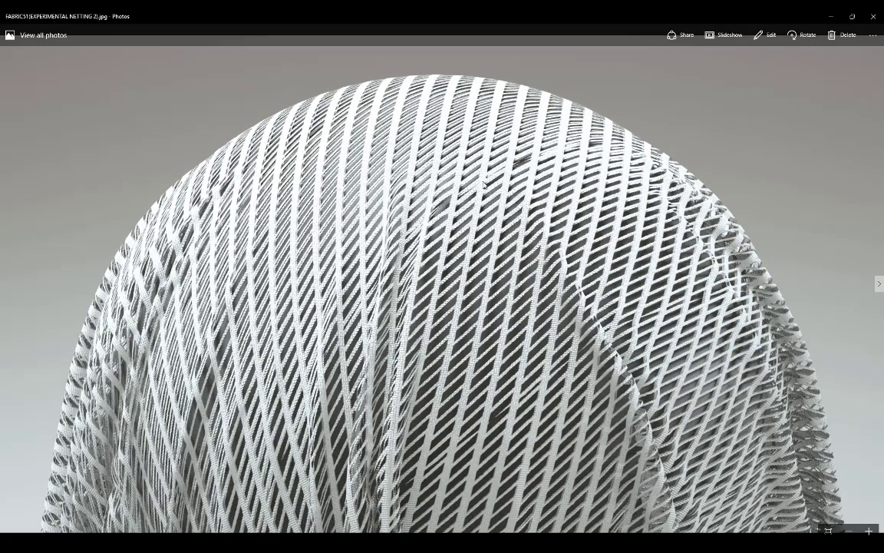
{"action": "left_click", "coordinate": [852, 17]}
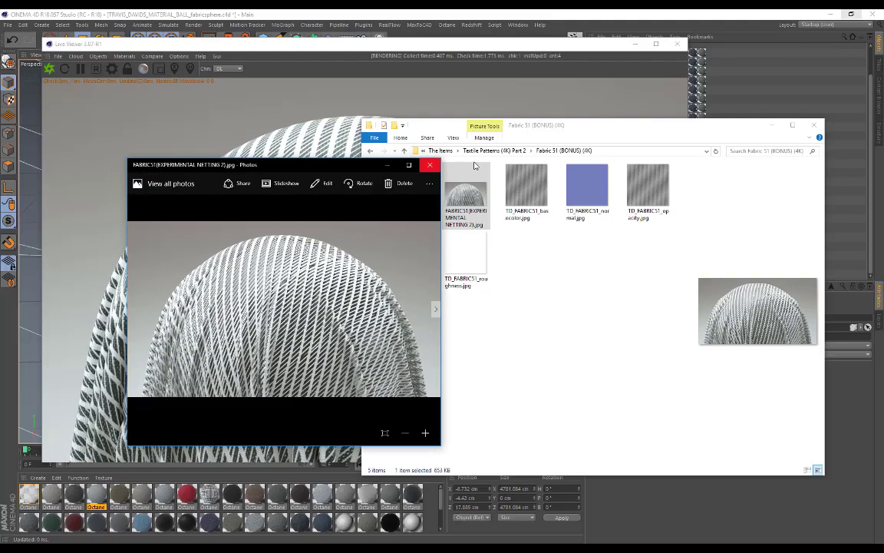
{"action": "left_click", "coordinate": [434, 164]}
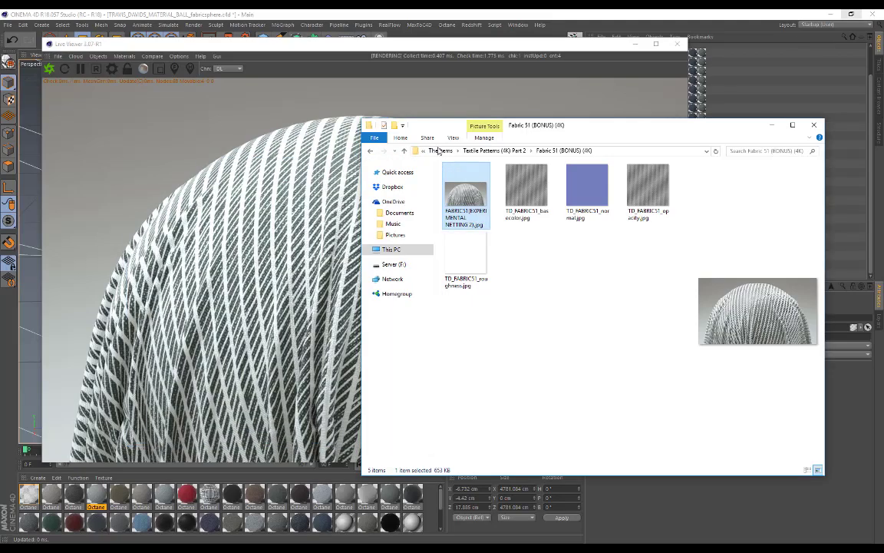
{"action": "left_click", "coordinate": [252, 52]}
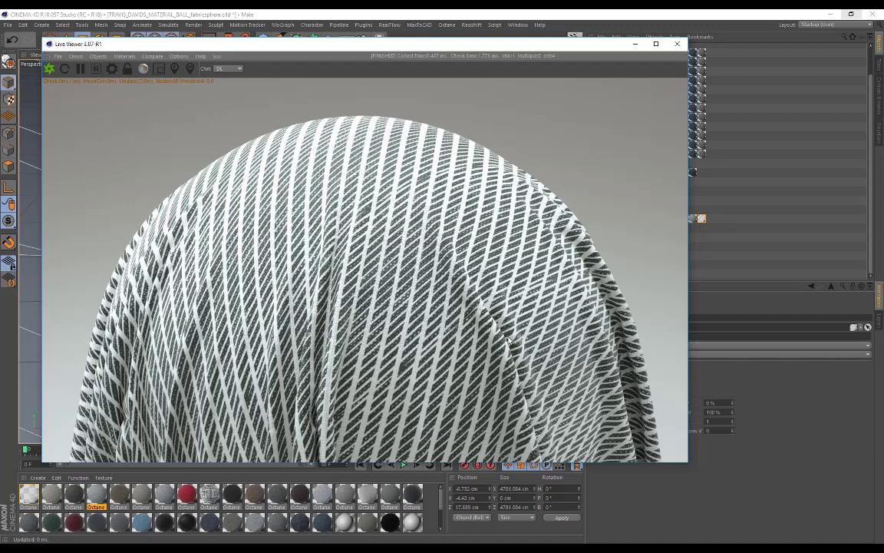
Step: Reopen the Fabric 51 experimental netting preview image full screen, compare it with the layered fabric render, and return to the Live Viewer
{"action": "left_click", "coordinate": [261, 549]}
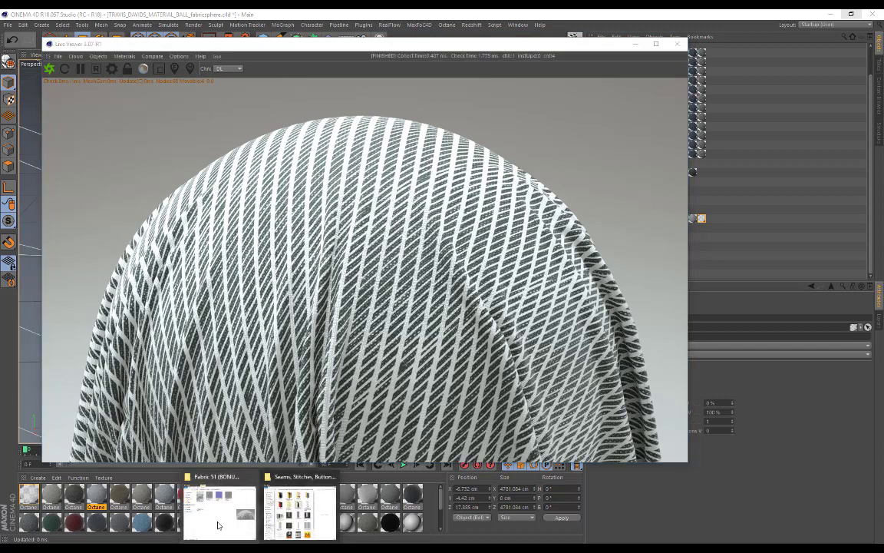
{"action": "left_click", "coordinate": [219, 525]}
{"action": "double_click", "coordinate": [471, 201]}
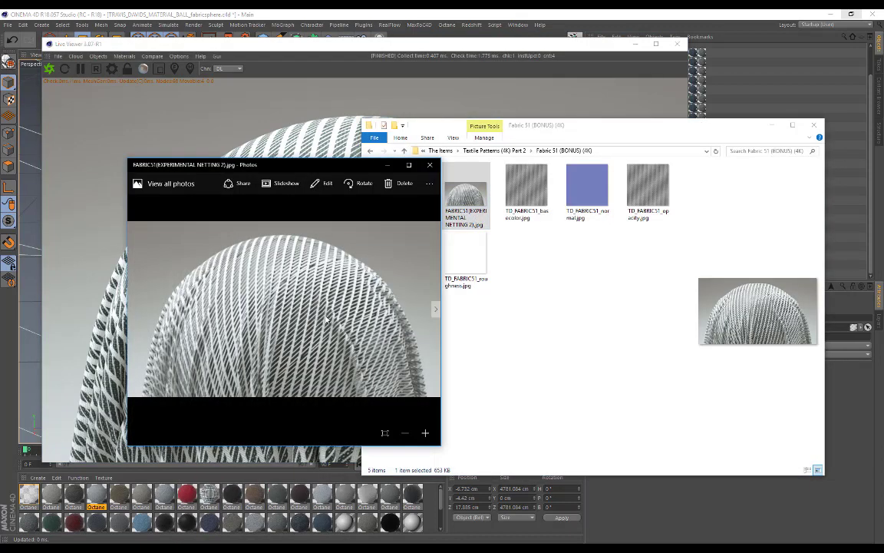
{"action": "left_click", "coordinate": [411, 166]}
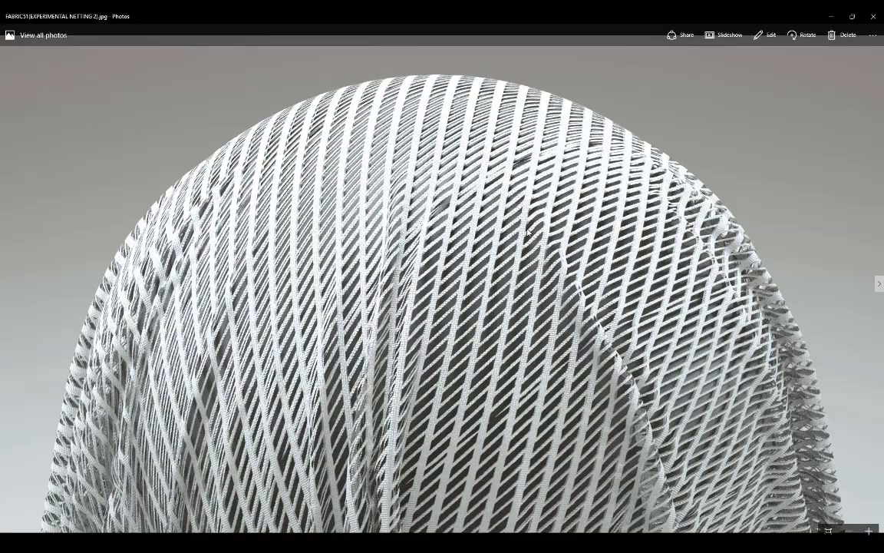
{"action": "left_click", "coordinate": [852, 16]}
{"action": "left_click", "coordinate": [431, 165]}
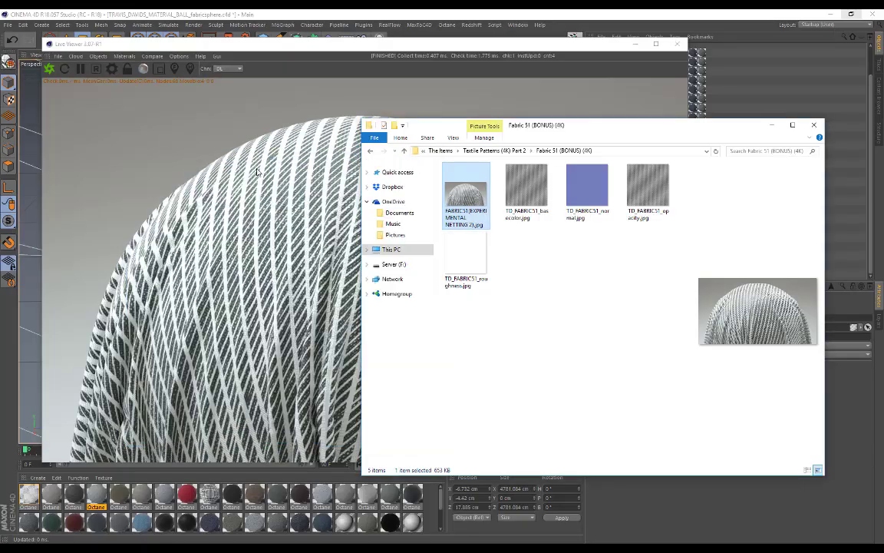
{"action": "left_click", "coordinate": [260, 172]}
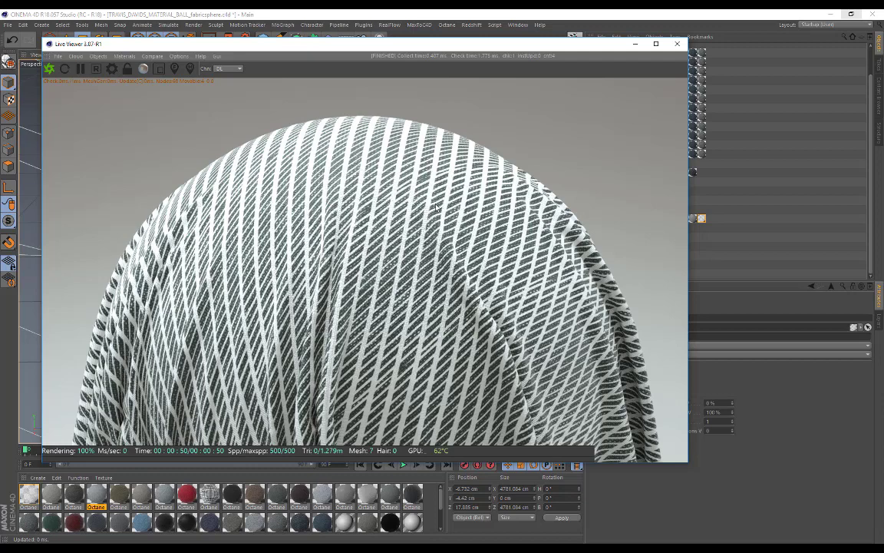
Step: Move the Live Viewer clear of the draped object's tags and select the base fabric's Octane Material.6 texture tag
{"action": "left_click_drag", "start_coordinate": [288, 52], "coordinate": [271, 65]}
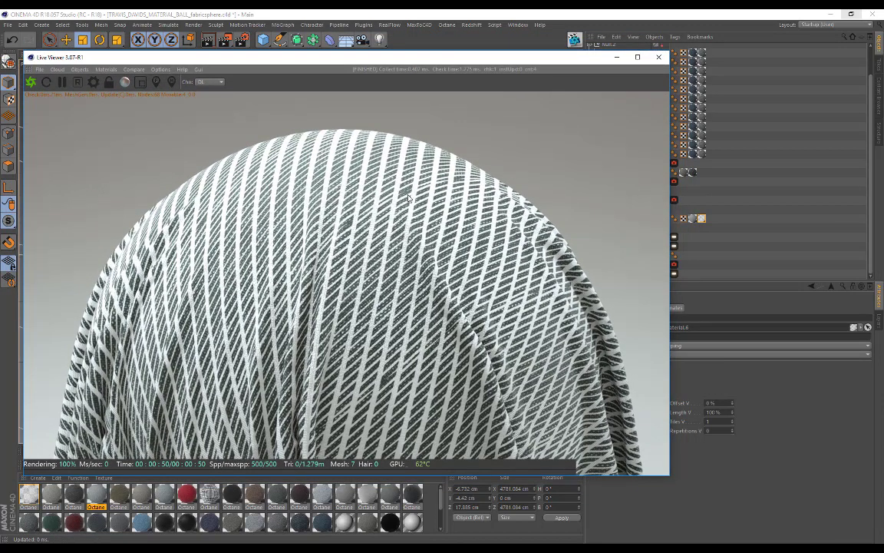
{"action": "left_click_drag", "start_coordinate": [547, 57], "coordinate": [488, 55]}
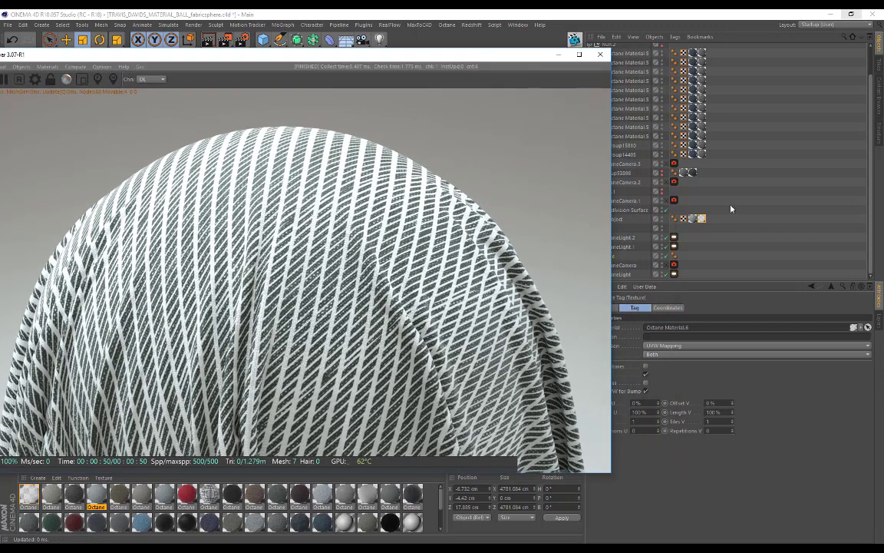
{"action": "left_click", "coordinate": [699, 220]}
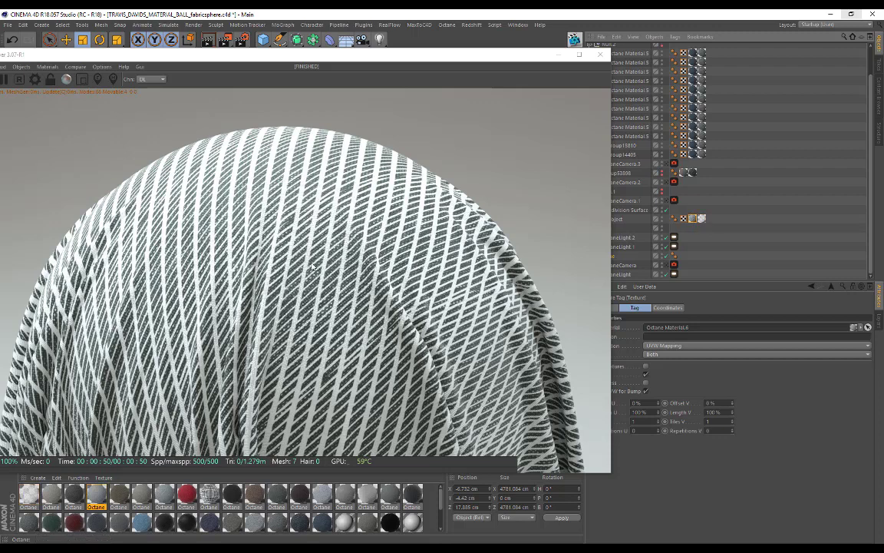
{"action": "left_click", "coordinate": [464, 262]}
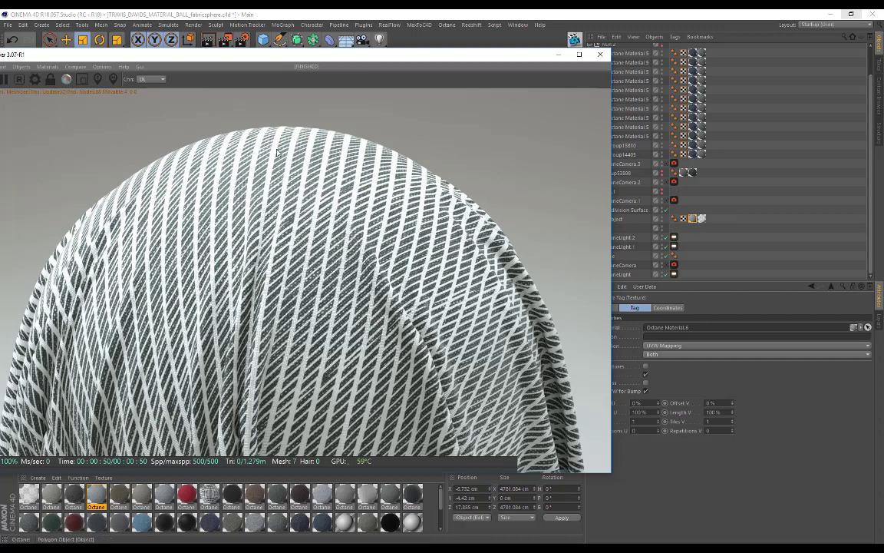
{"action": "left_click_drag", "start_coordinate": [211, 61], "coordinate": [301, 65]}
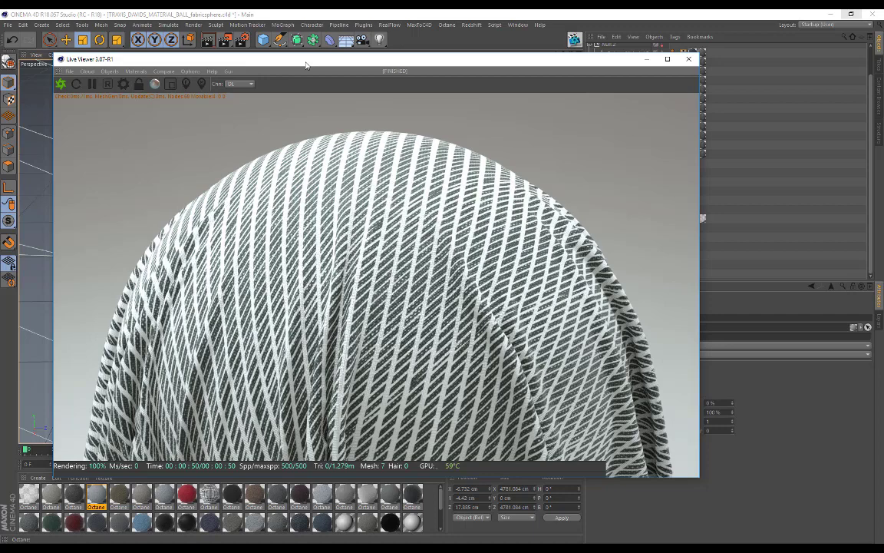
{"action": "left_click_drag", "start_coordinate": [305, 65], "coordinate": [227, 58]}
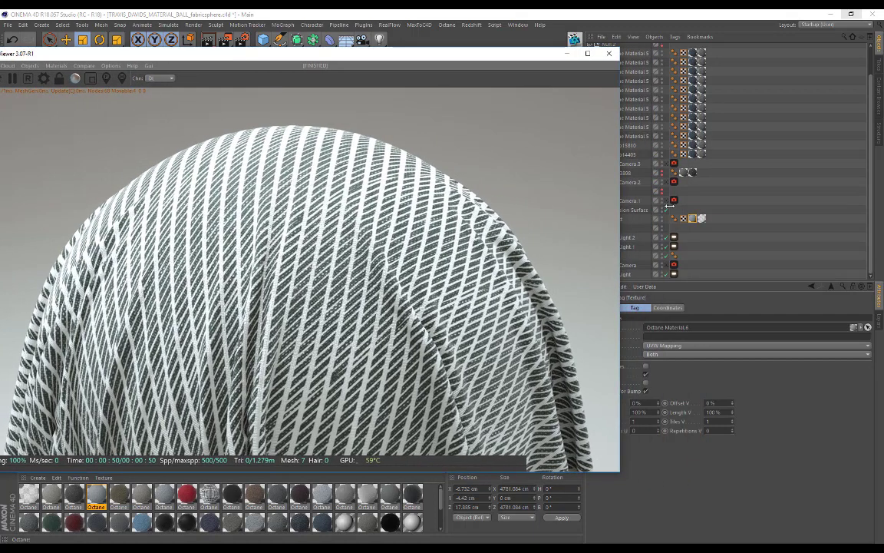
{"action": "left_click", "coordinate": [693, 218]}
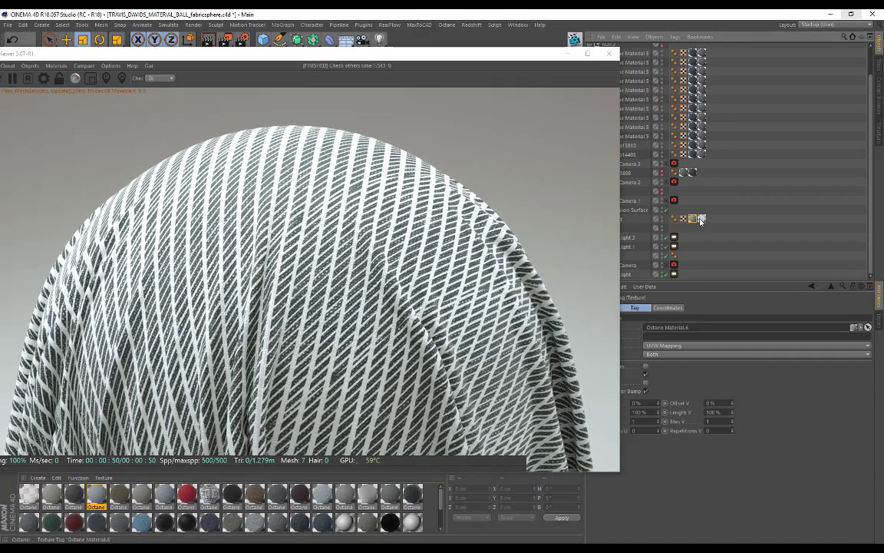